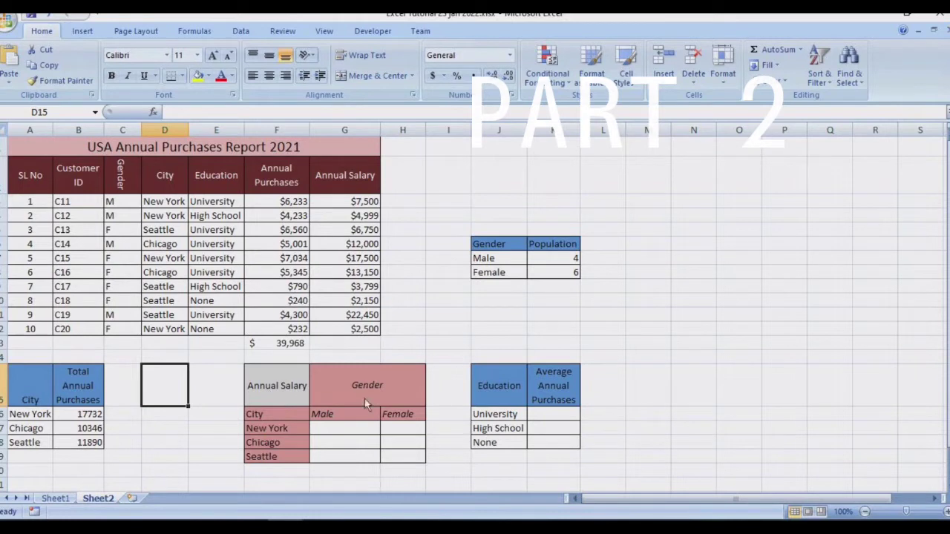
# Start a SUMIFS formula in G17 for New York males, using the Annual Salary values G3:G12 as the sum range
pyautogui.click(330, 431)
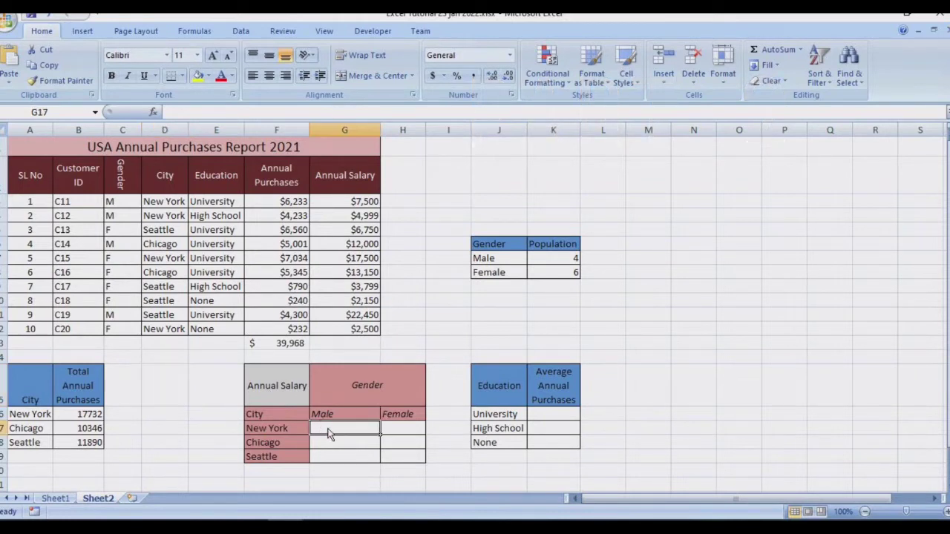
pyautogui.press('Left')
pyautogui.press('Right')
pyautogui.click(269, 427)
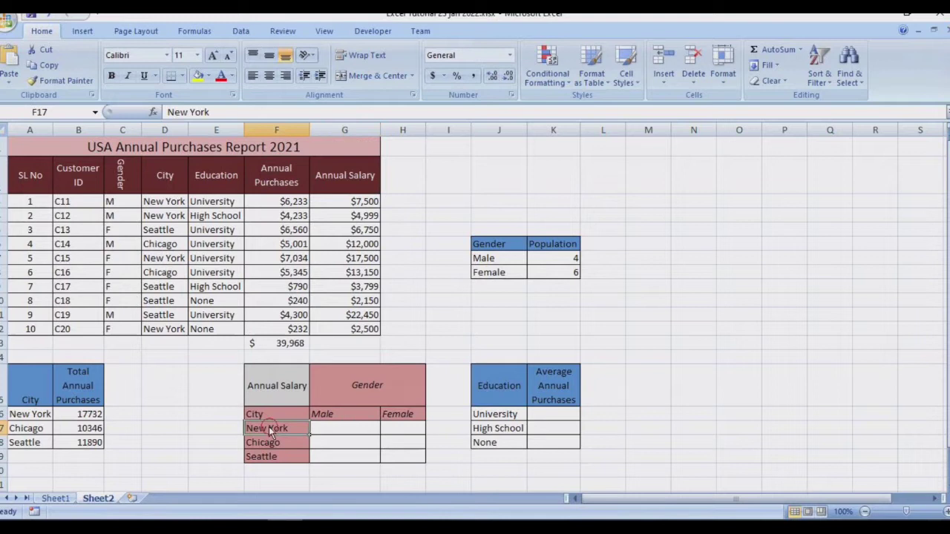
pyautogui.click(323, 416)
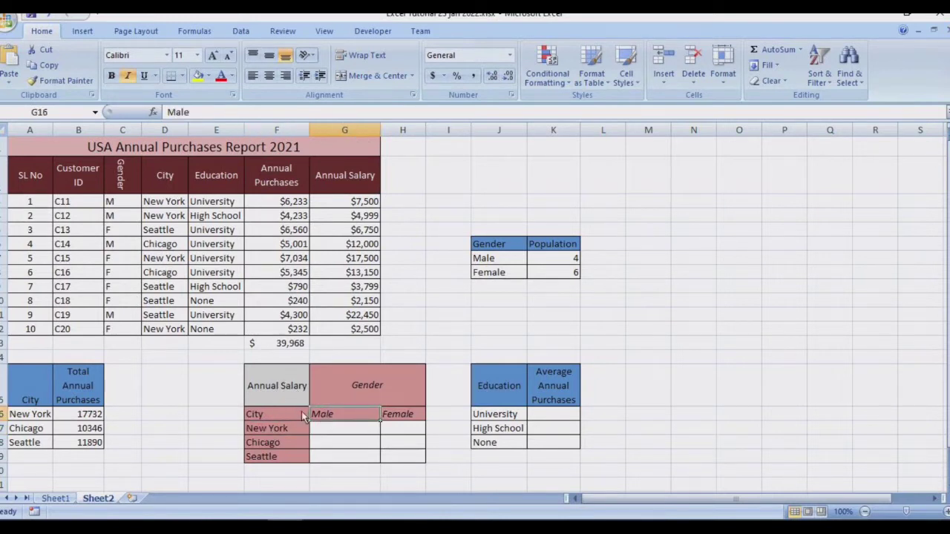
pyautogui.click(332, 429)
pyautogui.write('=')
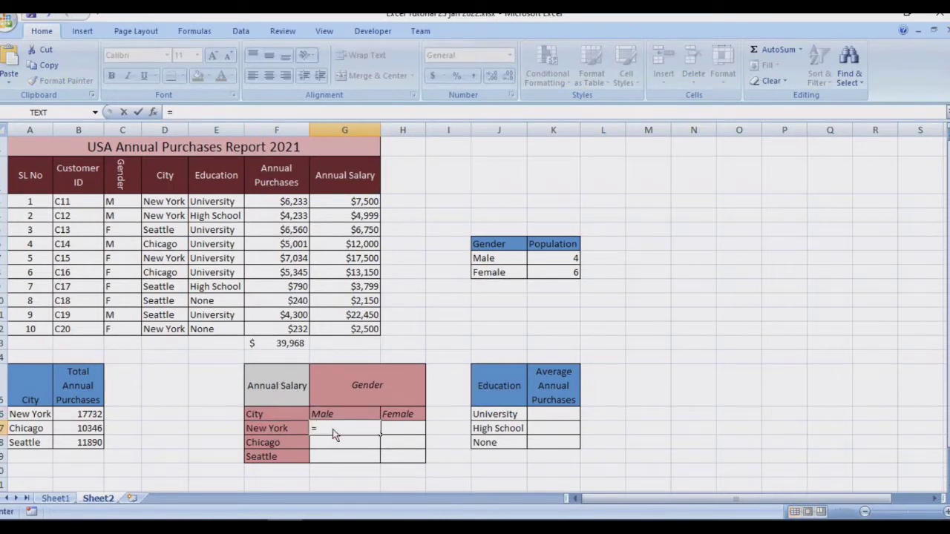
pyautogui.write('sum')
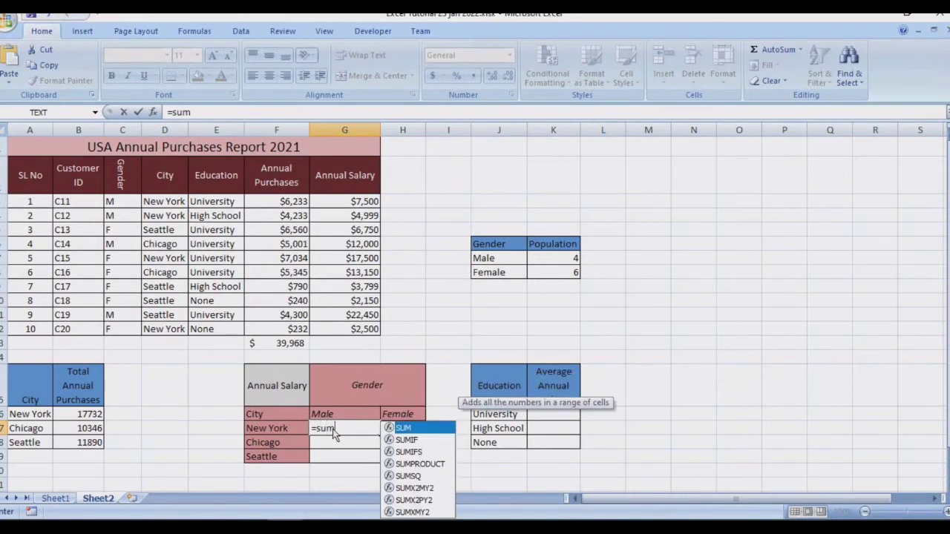
pyautogui.write('if')
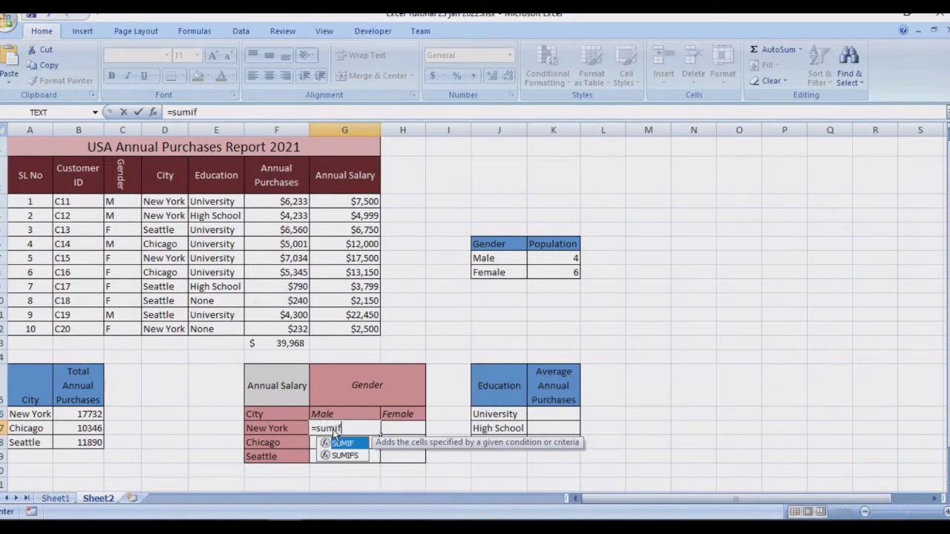
pyautogui.write('s(')
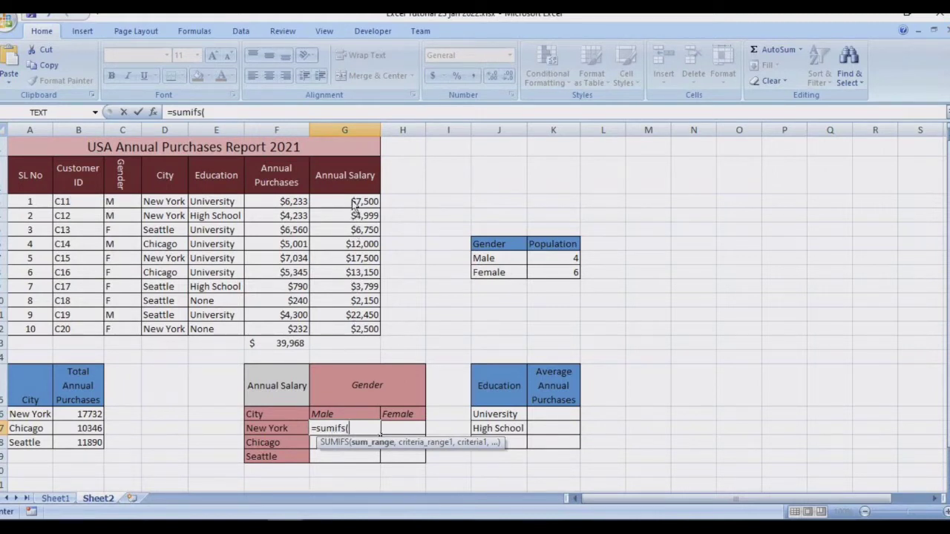
pyautogui.moveTo(354, 201); pyautogui.dragTo(358, 334)
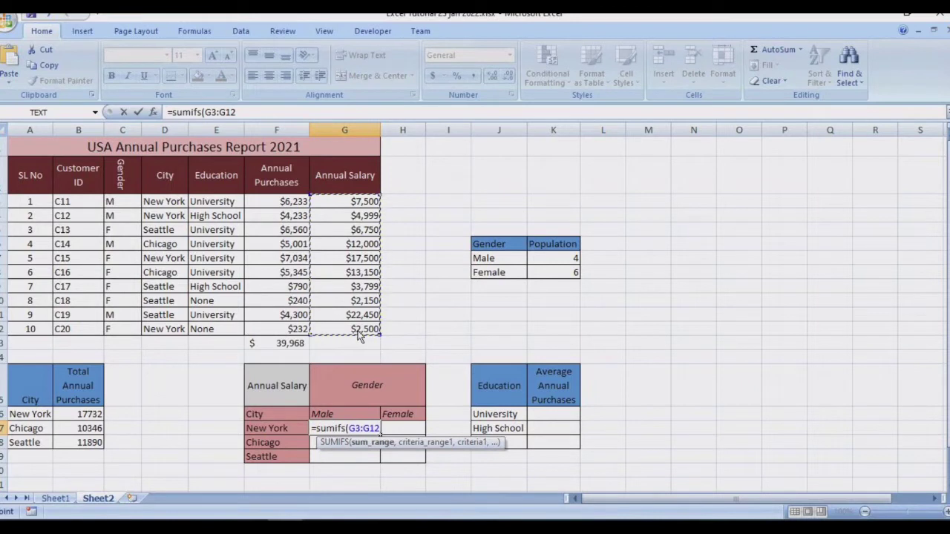
pyautogui.write(',')
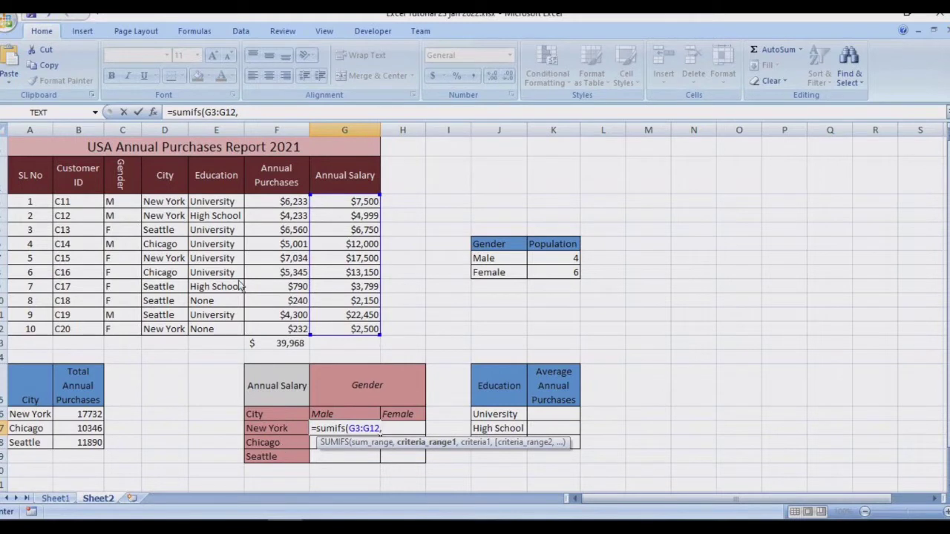
# Add the City column D3:D12 as the first criteria range with the criterion "new york"
pyautogui.moveTo(167, 203); pyautogui.dragTo(178, 333)
pyautogui.write(',')
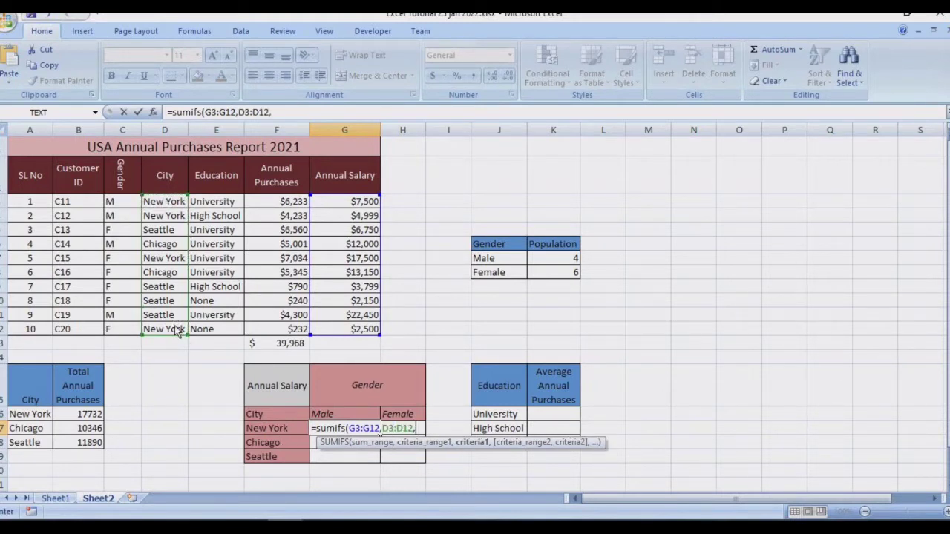
pyautogui.write('"new york<')
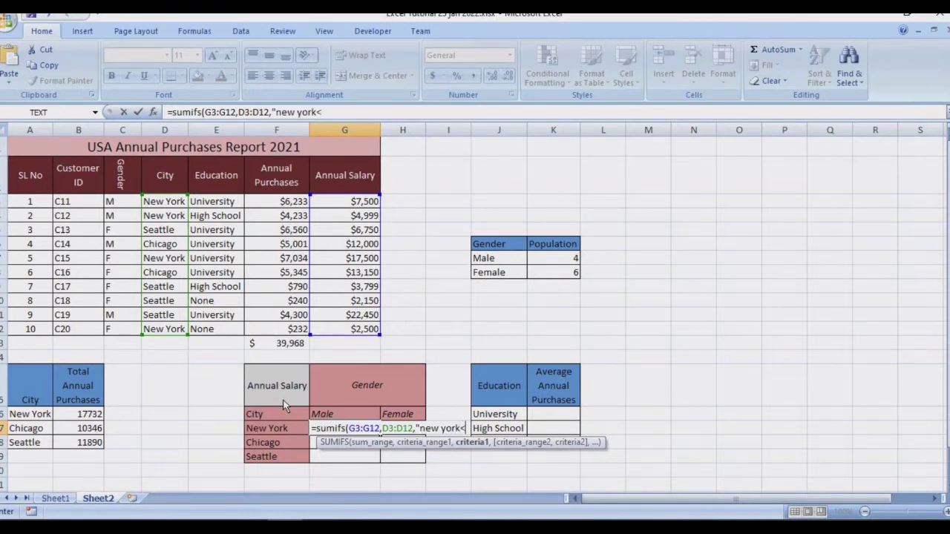
pyautogui.press('BackSpace')
pyautogui.write('",')
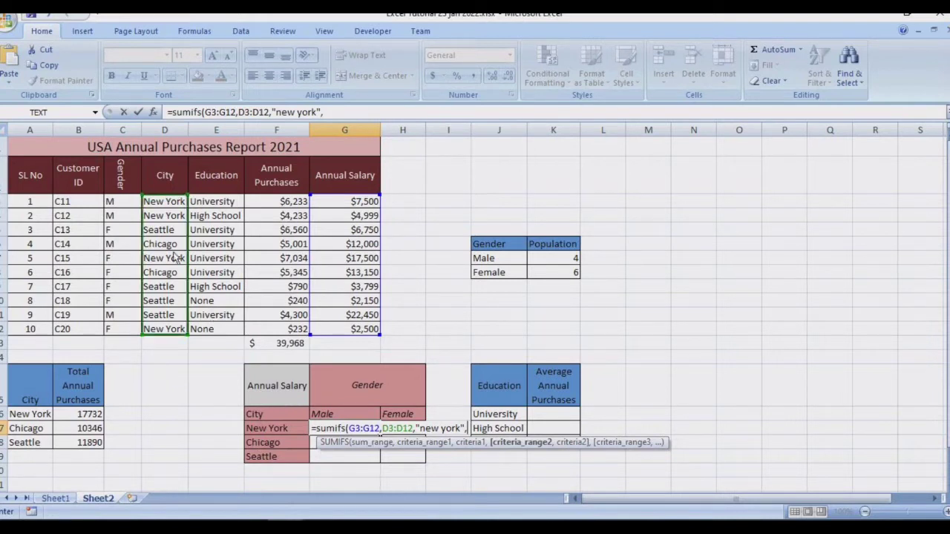
# Add the Gender column C3:C12 with the criterion "M" and complete the New York male salary formula
pyautogui.moveTo(118, 201); pyautogui.dragTo(128, 331)
pyautogui.write(',')
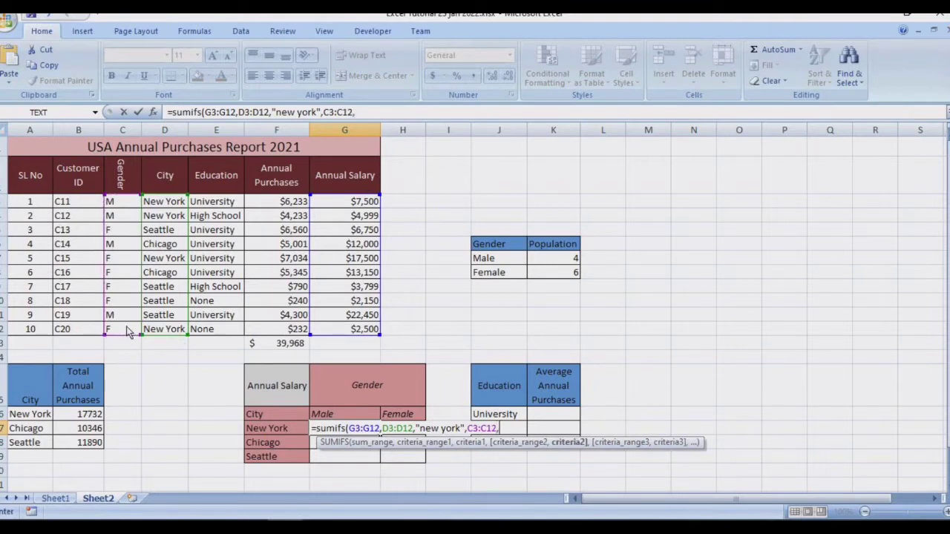
pyautogui.write('"M",')
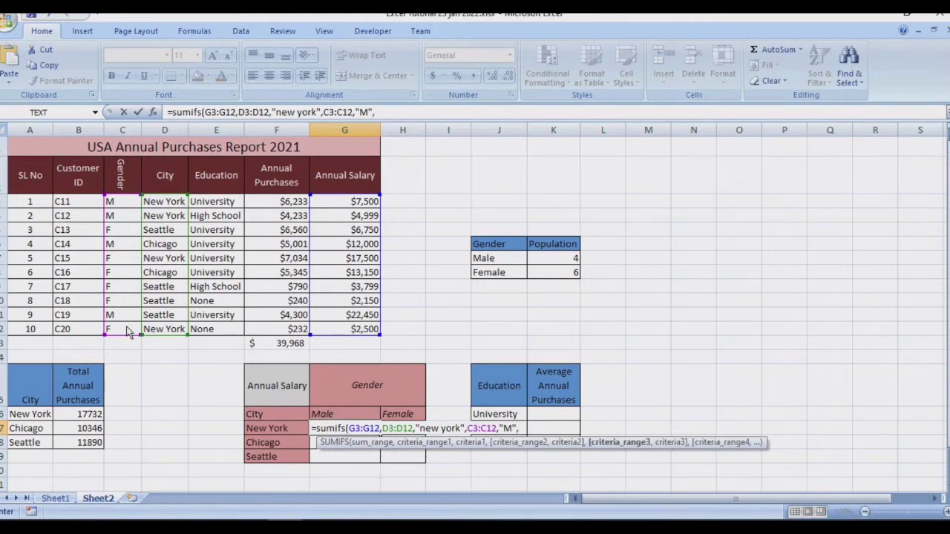
pyautogui.press('BackSpace')
pyautogui.write(')')
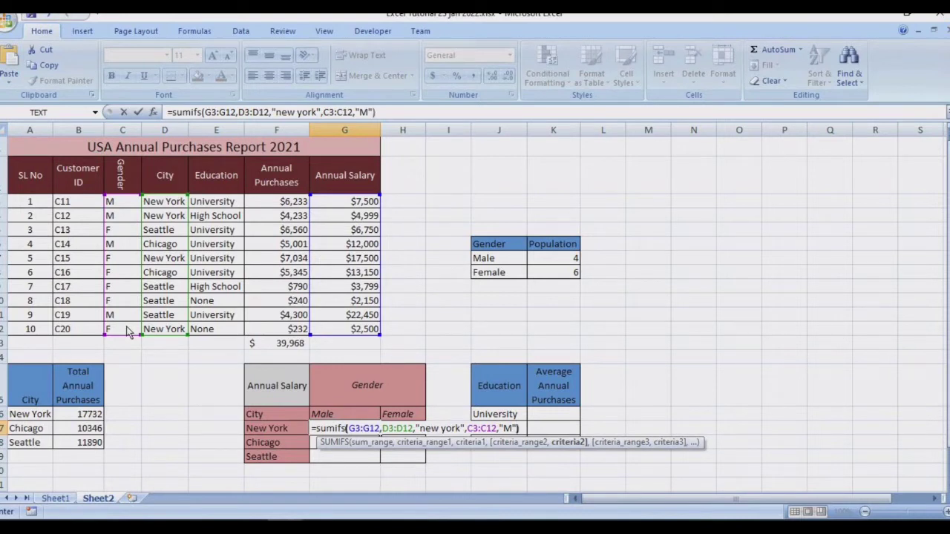
pyautogui.press('Return')
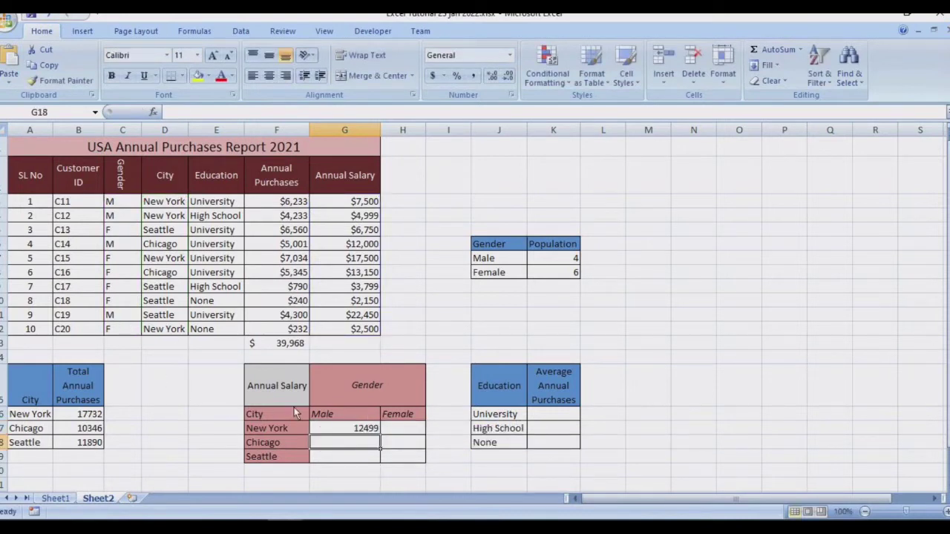
# Start a SUMIFS formula in H17 for New York females, with the Annual Salary values G3:G12 as the sum range
pyautogui.click(399, 431)
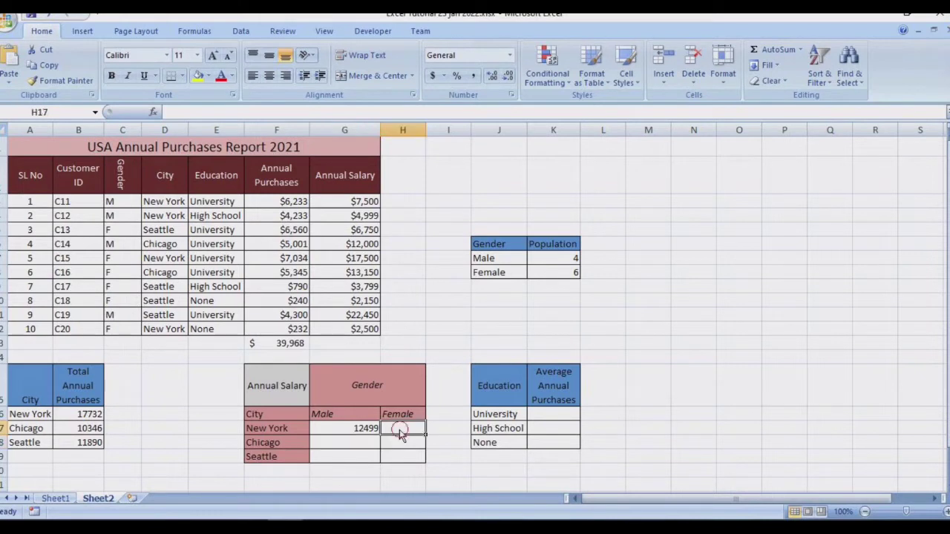
pyautogui.write('=sumif')
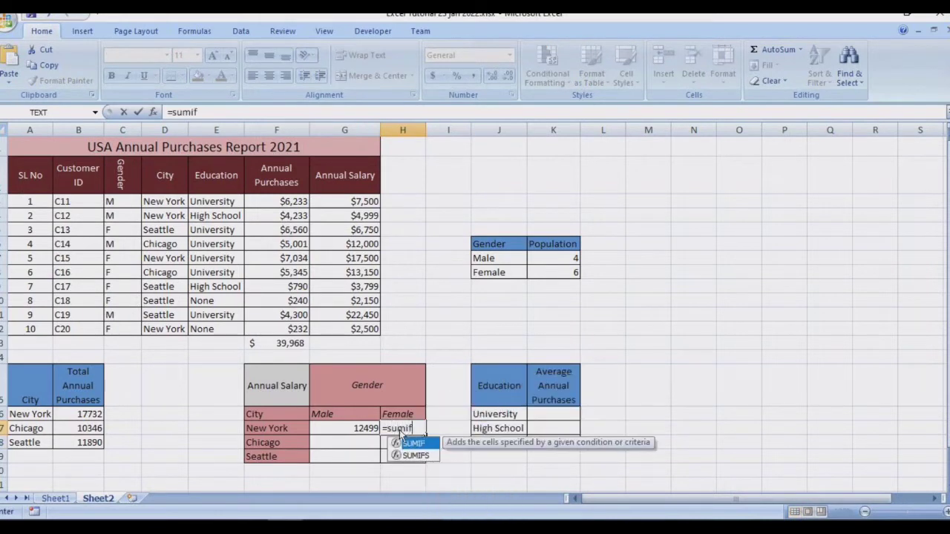
pyautogui.write('s(')
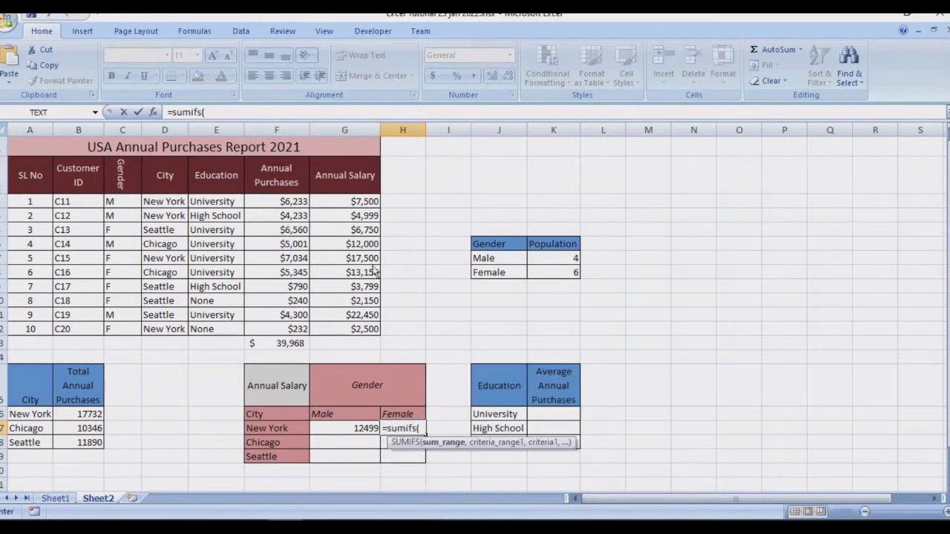
pyautogui.moveTo(351, 200); pyautogui.dragTo(349, 334)
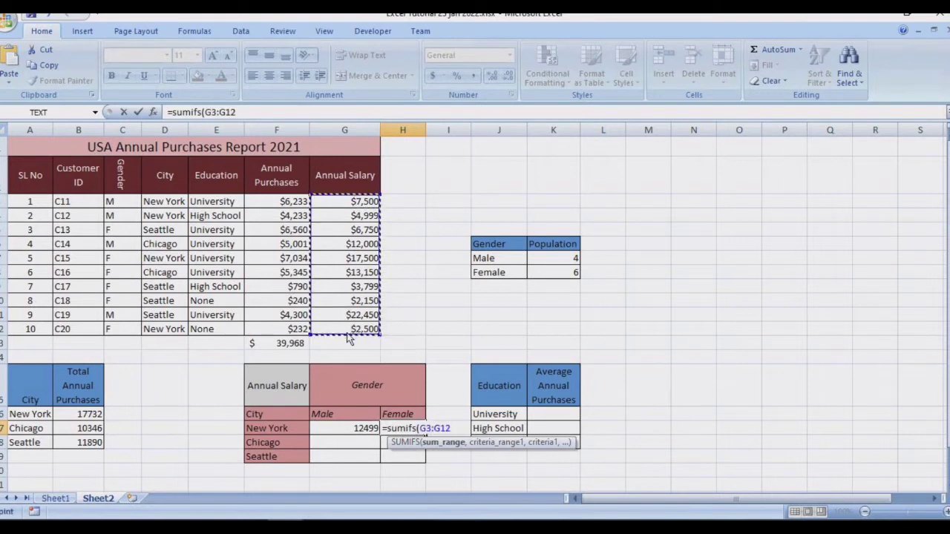
pyautogui.write(',')
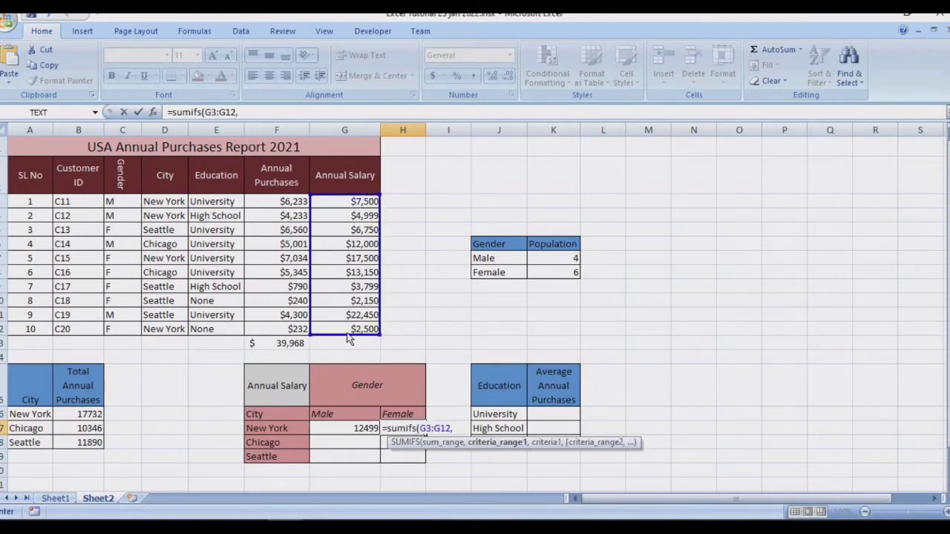
# Add the City range D3:D12 and the criterion "new york" to the female salary formula
pyautogui.moveTo(168, 209); pyautogui.dragTo(172, 336)
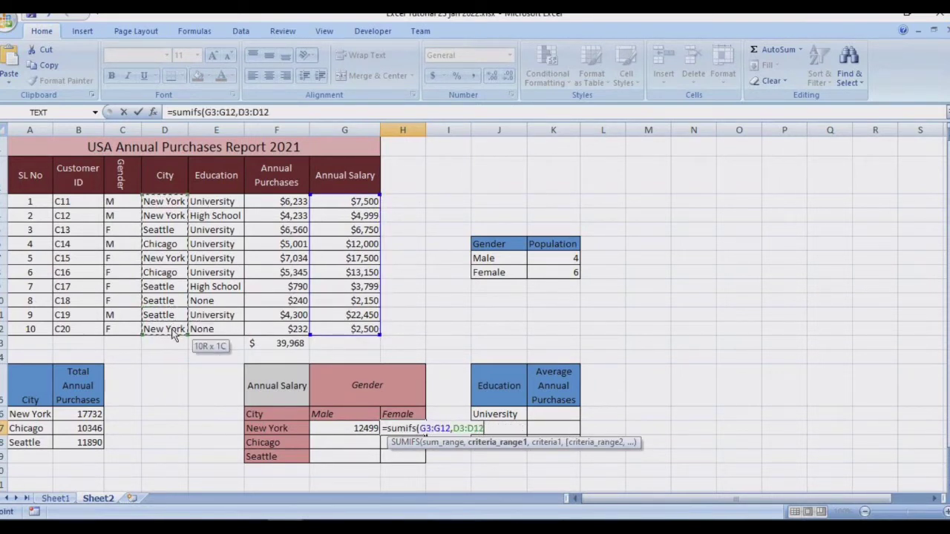
pyautogui.write(',')
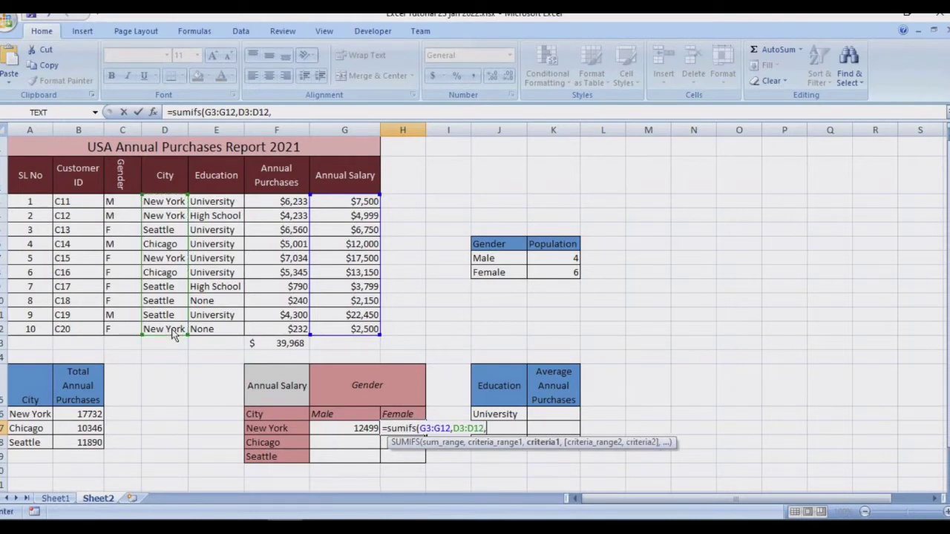
pyautogui.write('"new york')
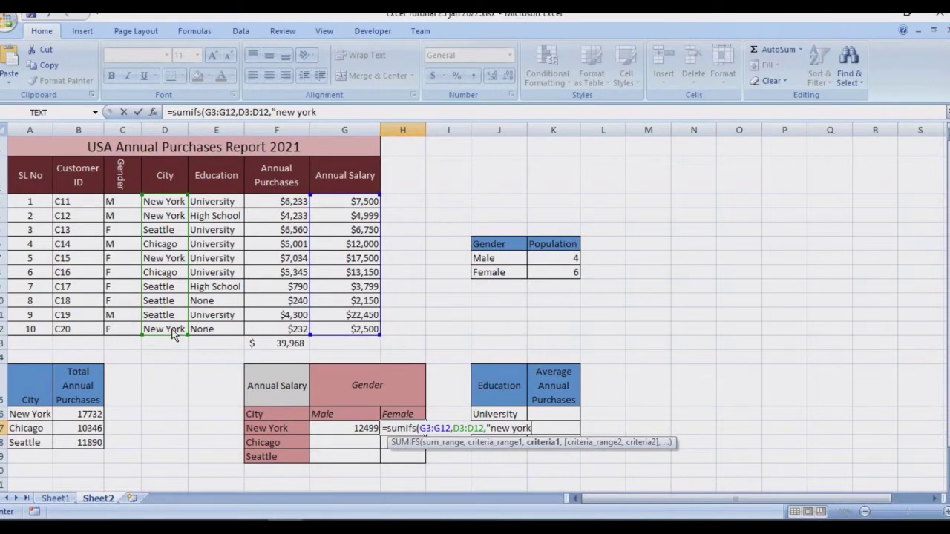
pyautogui.write('",')
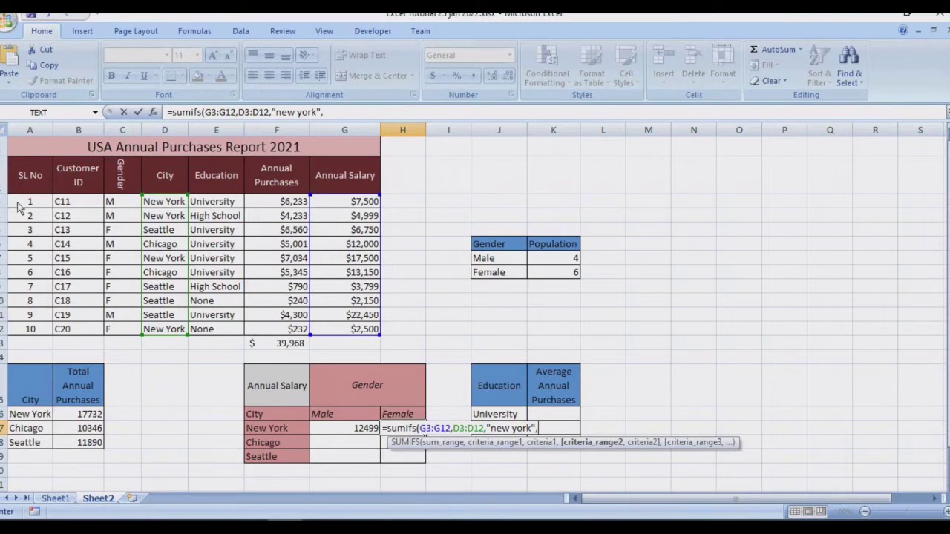
# Add the Gender range C3:C12 with the criterion "F", complete the formula in H17, and review both New York formulas
pyautogui.moveTo(124, 206); pyautogui.dragTo(128, 333)
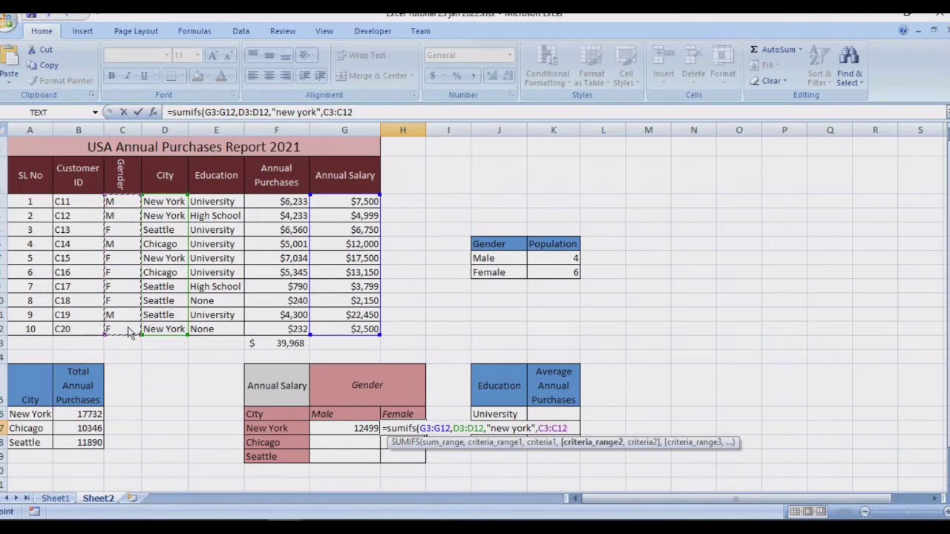
pyautogui.write(',')
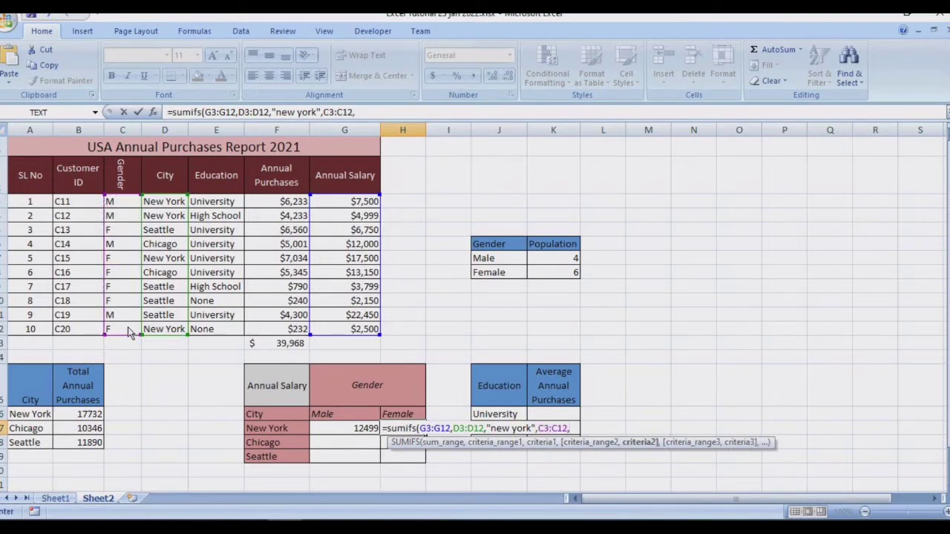
pyautogui.write('"F")')
pyautogui.press('Return')
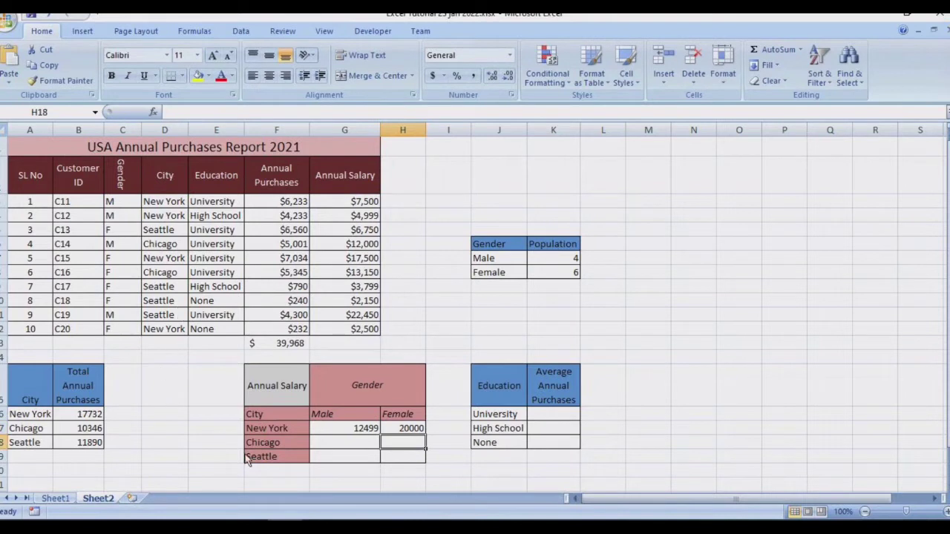
pyautogui.click(404, 433)
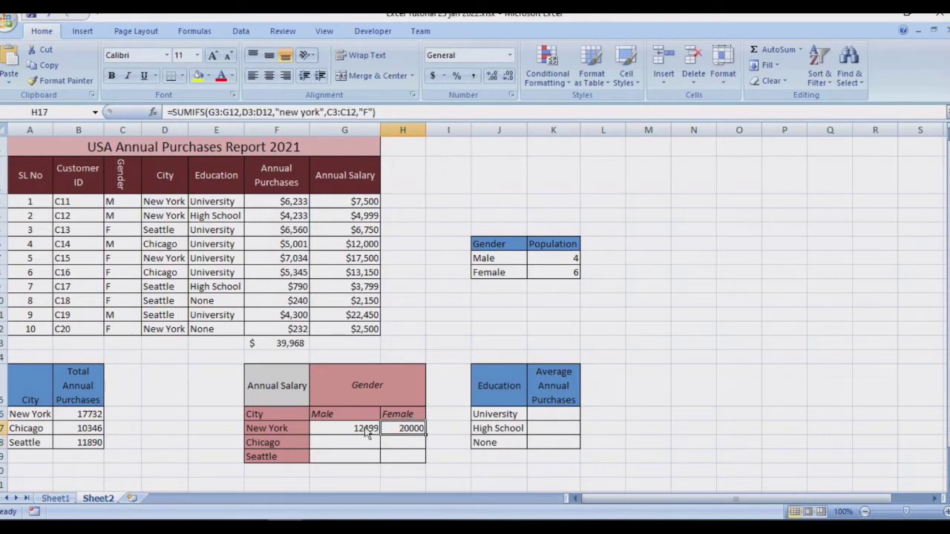
pyautogui.click(368, 433)
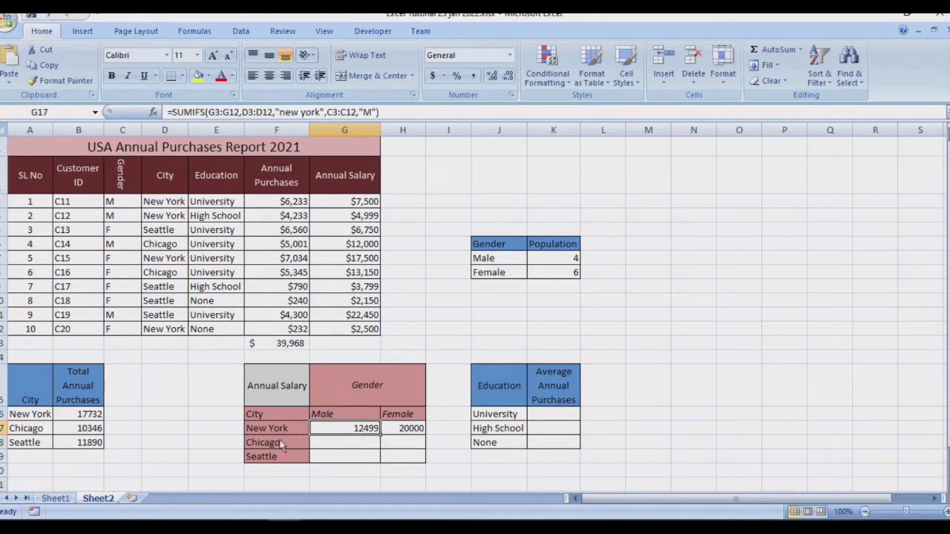
# Start a SUMIF formula in K16 for University average purchases, with the Education values E3:E12 as the criteria range
pyautogui.click(541, 417)
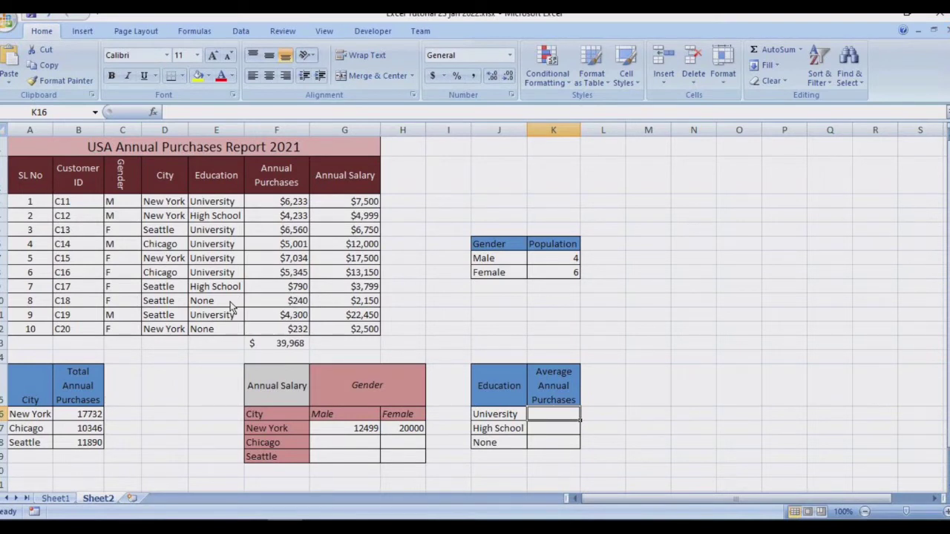
pyautogui.write('=su')
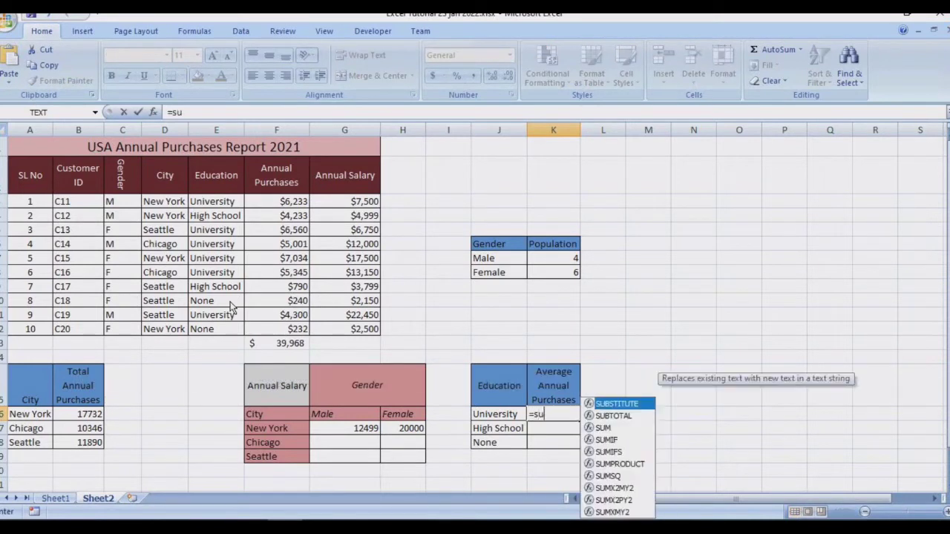
pyautogui.write('mif(')
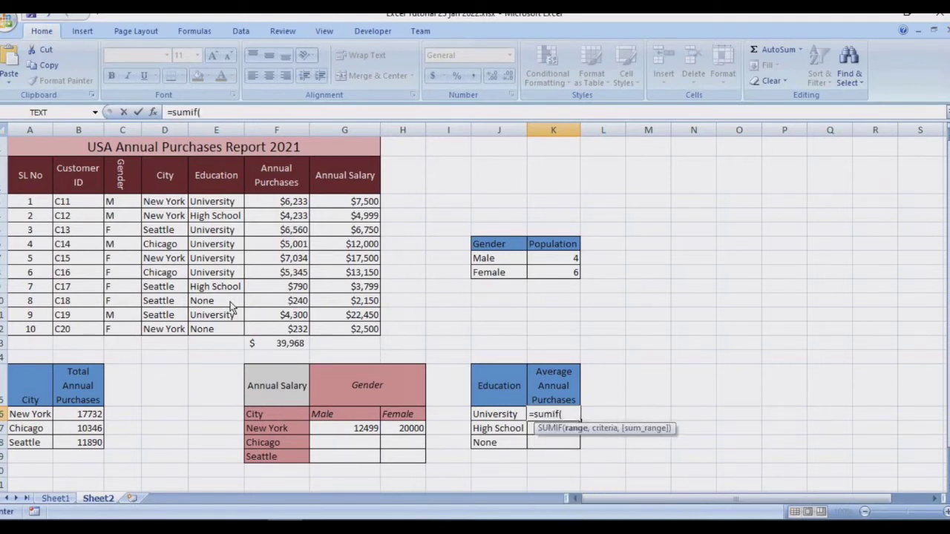
pyautogui.moveTo(211, 205); pyautogui.dragTo(217, 333)
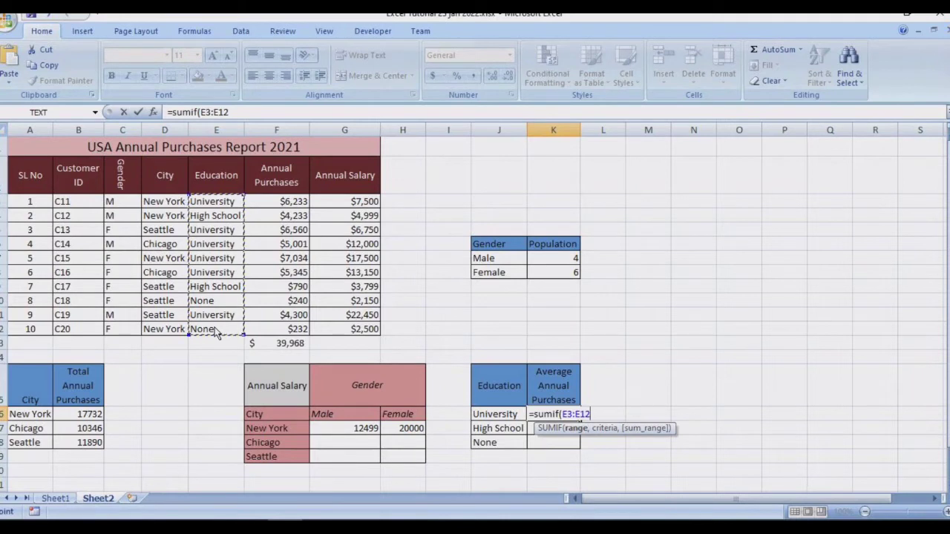
# Add the criterion "university" and the Annual Purchases sum range F3:F12, closing the SUMIF part of the K16 formula
pyautogui.write(',"')
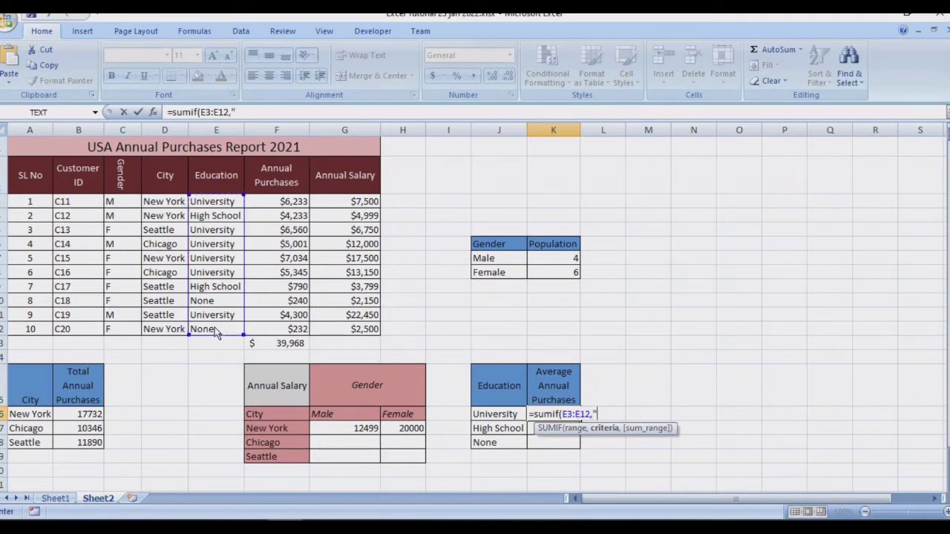
pyautogui.write('univerist')
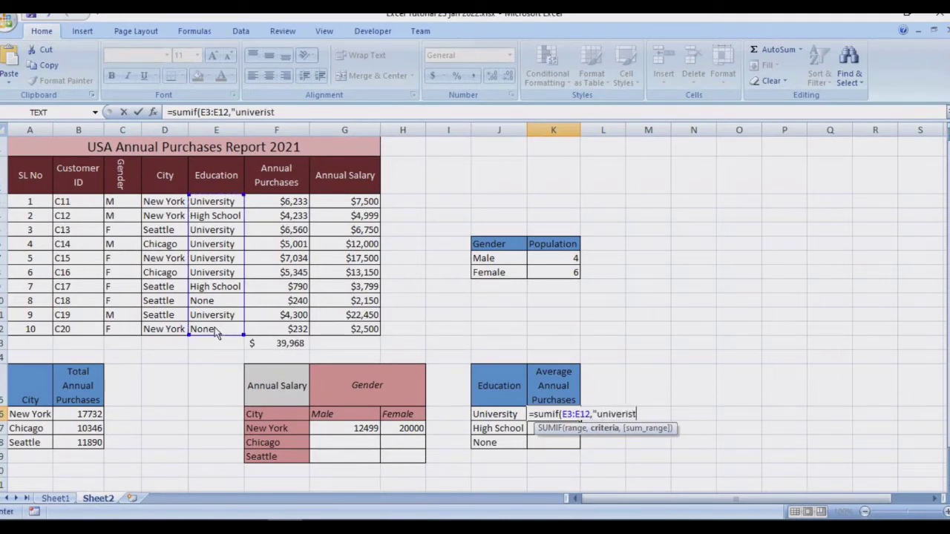
pyautogui.press('BackSpace')
pyautogui.press('BackSpace')
pyautogui.press('BackSpace')
pyautogui.write('atu')
pyautogui.press('BackSpace')
pyautogui.press('BackSpace')
pyautogui.press('BackSpace')
pyautogui.write('sity",')
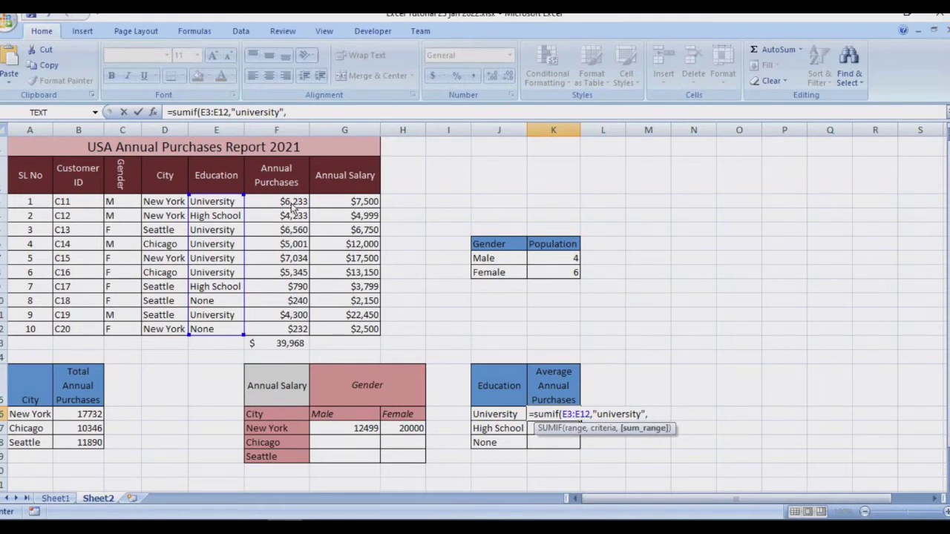
pyautogui.moveTo(293, 208); pyautogui.dragTo(292, 338)
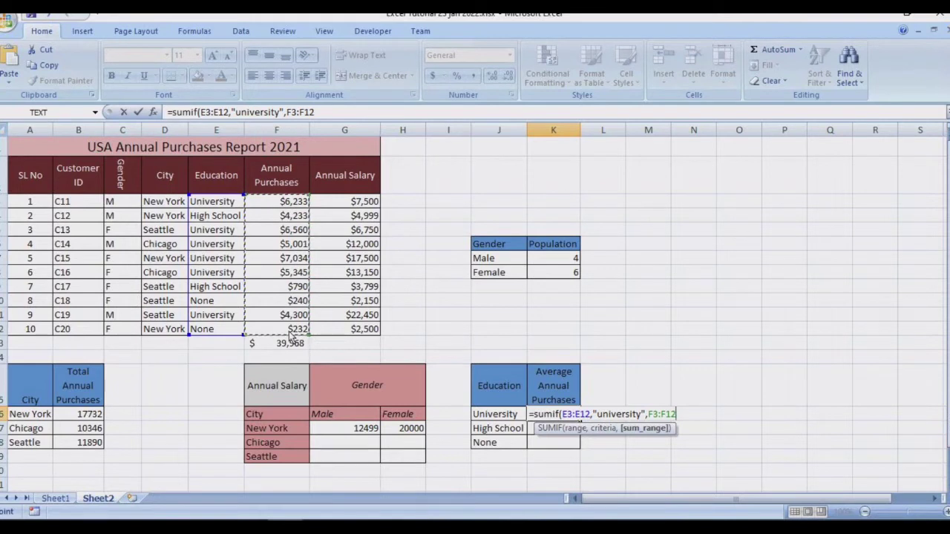
pyautogui.write(')')
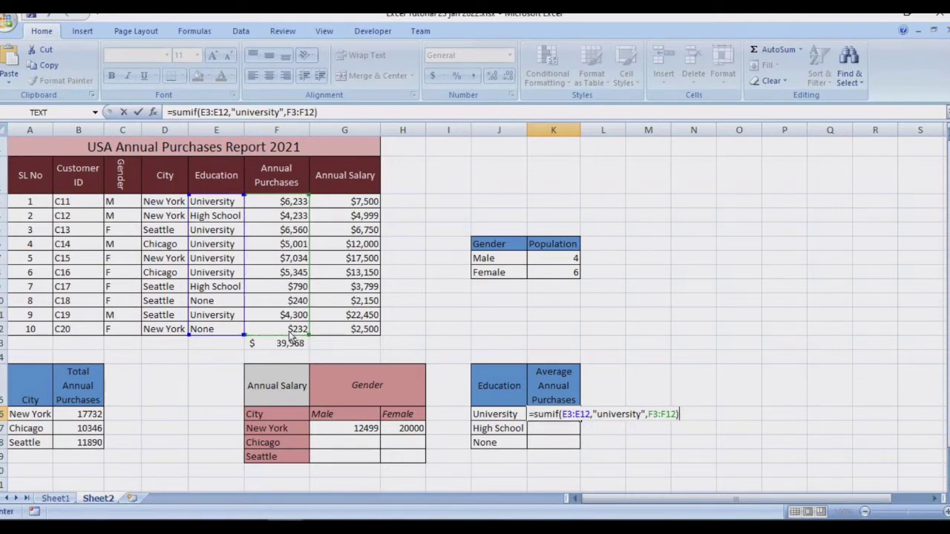
# Divide the University sum by a COUNTIF of E3:E12 with the criterion "university" and complete the formula in K16
pyautogui.write('/')
pyautogui.write('countfi')
pyautogui.press('BackSpace')
pyautogui.press('BackSpace')
pyautogui.write('if')
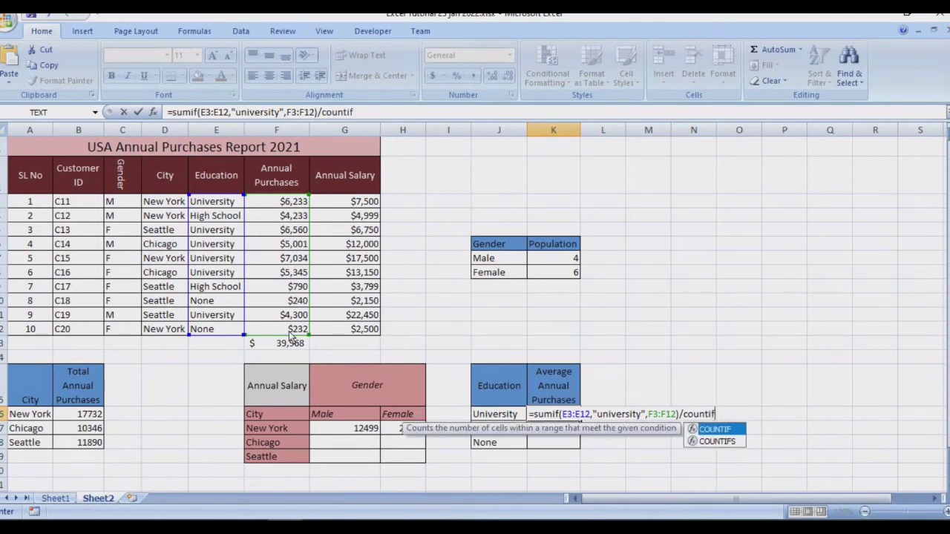
pyautogui.write('(')
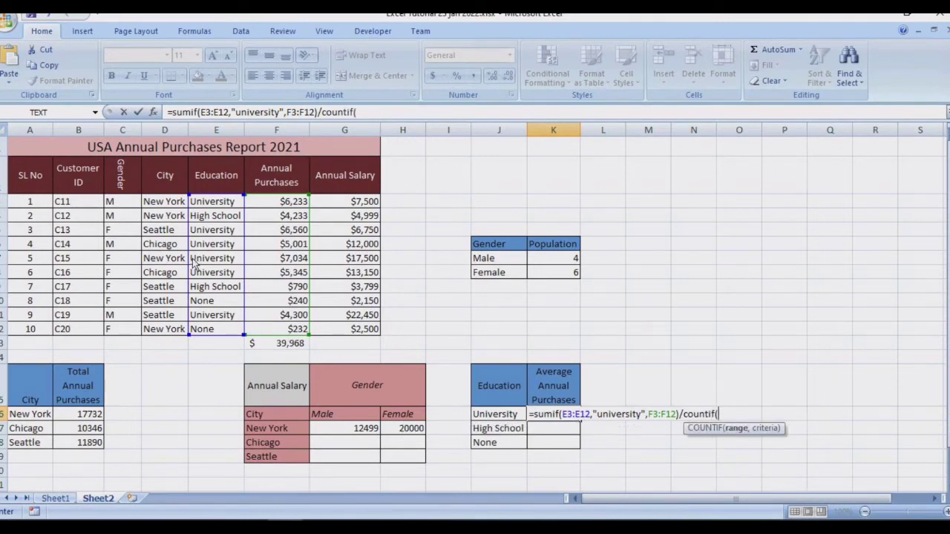
pyautogui.moveTo(222, 203); pyautogui.dragTo(219, 334)
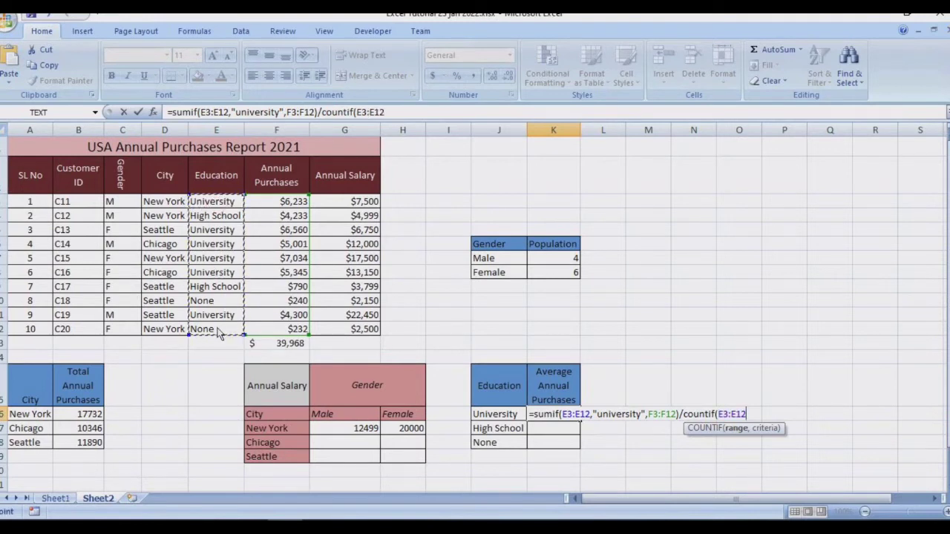
pyautogui.write(',"uni')
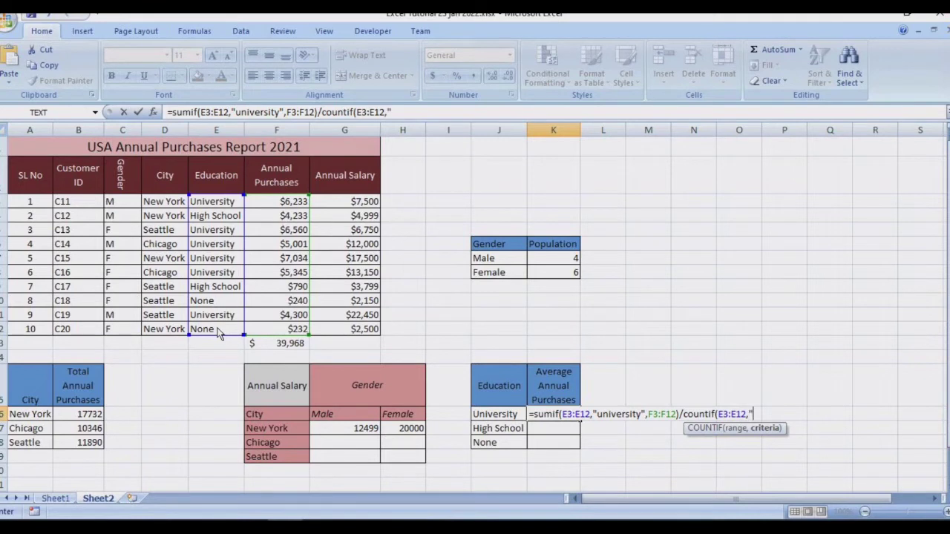
pyautogui.write('versity")')
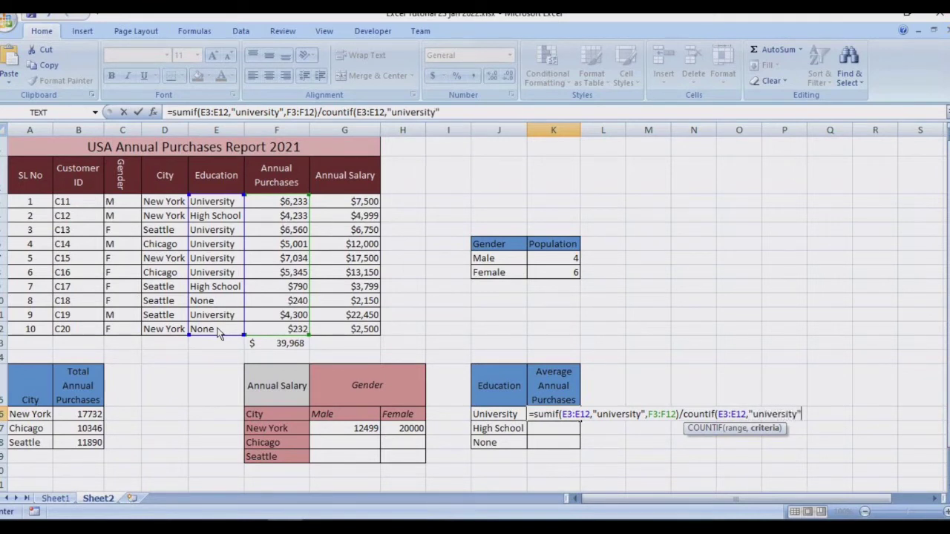
pyautogui.press('Return')
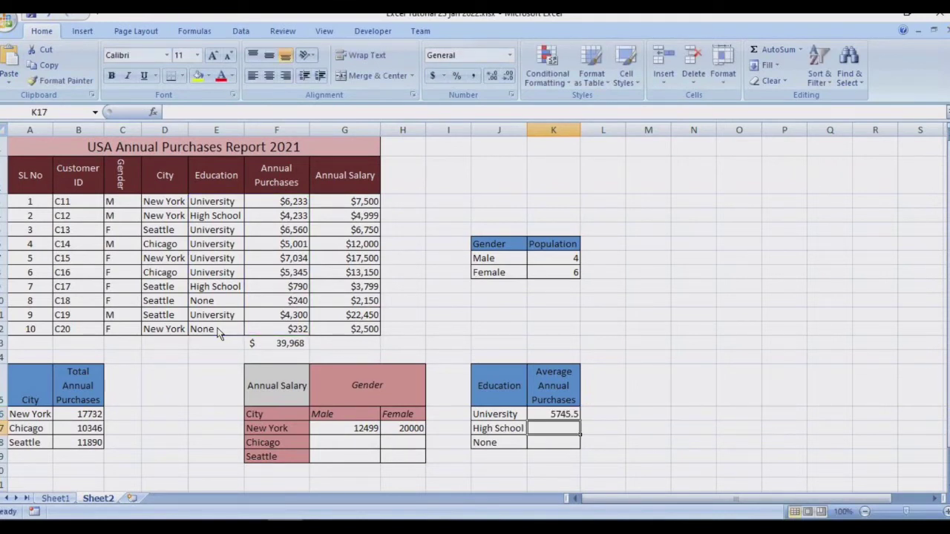
# Start a SUMIF formula in K17 for High School average purchases, with the Education values E3:E12 as the criteria range
pyautogui.write('=s')
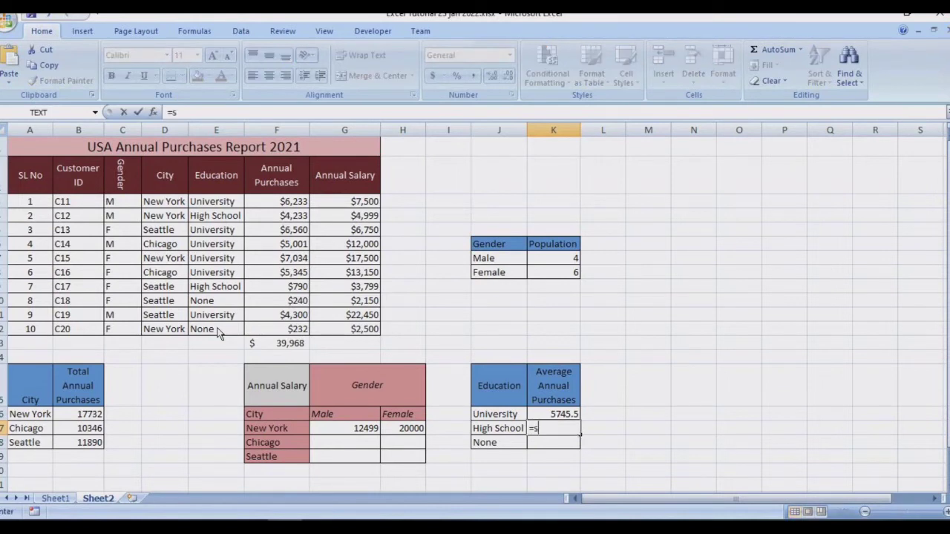
pyautogui.write('umif')
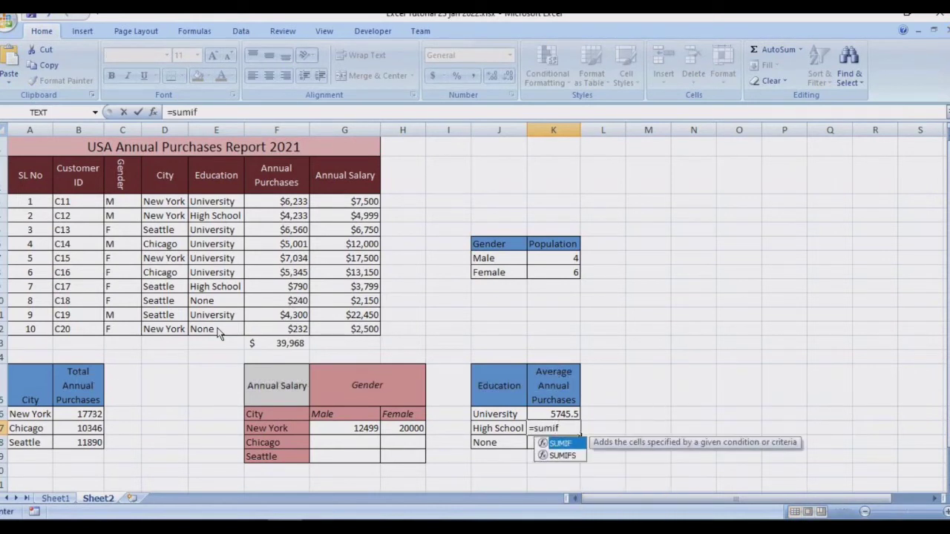
pyautogui.write('(')
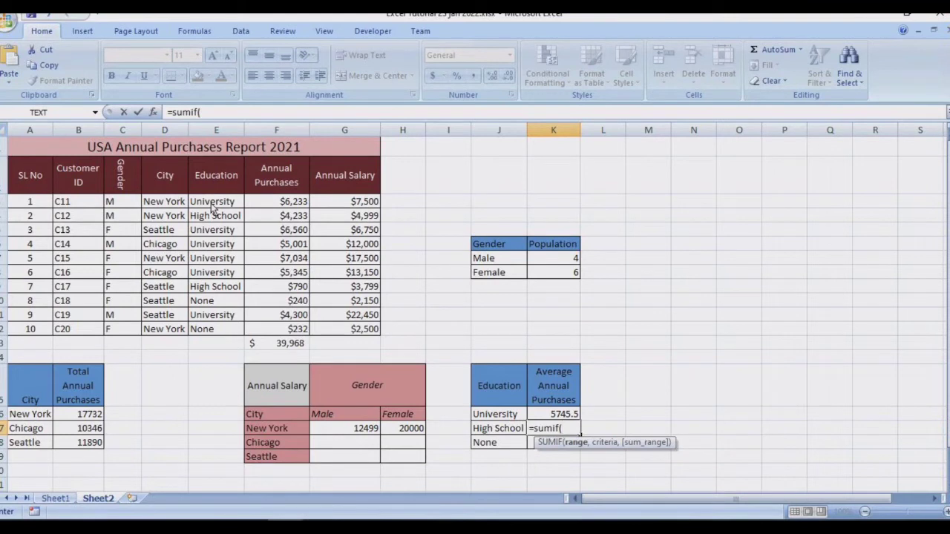
pyautogui.moveTo(212, 208); pyautogui.dragTo(219, 333)
pyautogui.write(',')
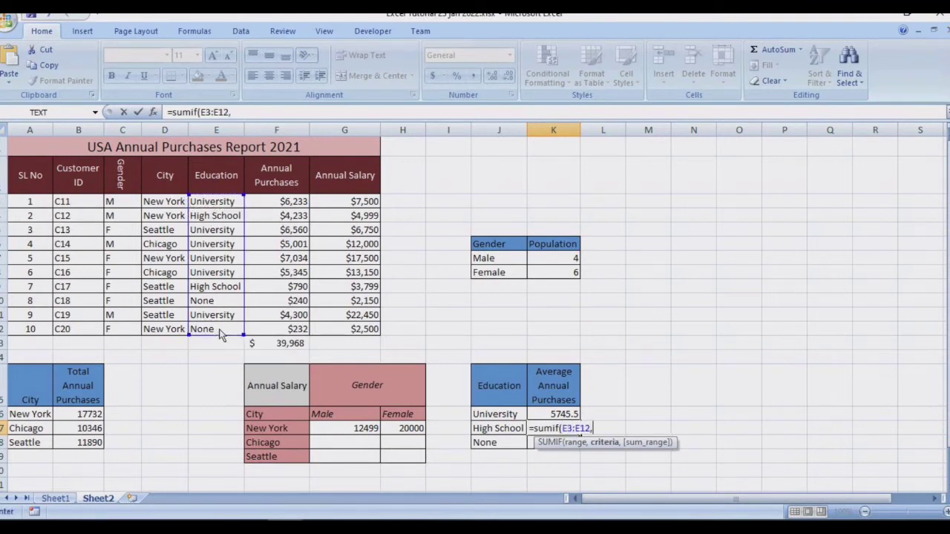
pyautogui.write('"')
pyautogui.write('univers')
pyautogui.write('ity')
pyautogui.press('BackSpace')
pyautogui.press('BackSpace')
pyautogui.press('BackSpace')
pyautogui.press('BackSpace')
pyautogui.press('BackSpace')
pyautogui.press('BackSpace')
pyautogui.press('BackSpace')
pyautogui.press('BackSpace')
pyautogui.press('BackSpace')
pyautogui.press('BackSpace')
# Add the criterion "high school" and the Annual Purchases sum range F3:F12 to the SUMIF in K17
pyautogui.write('high school')
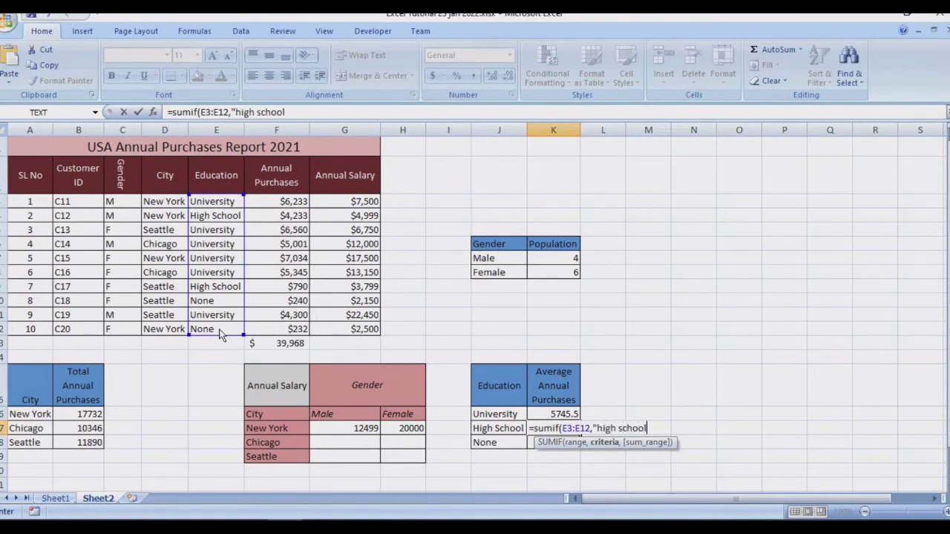
pyautogui.write('",')
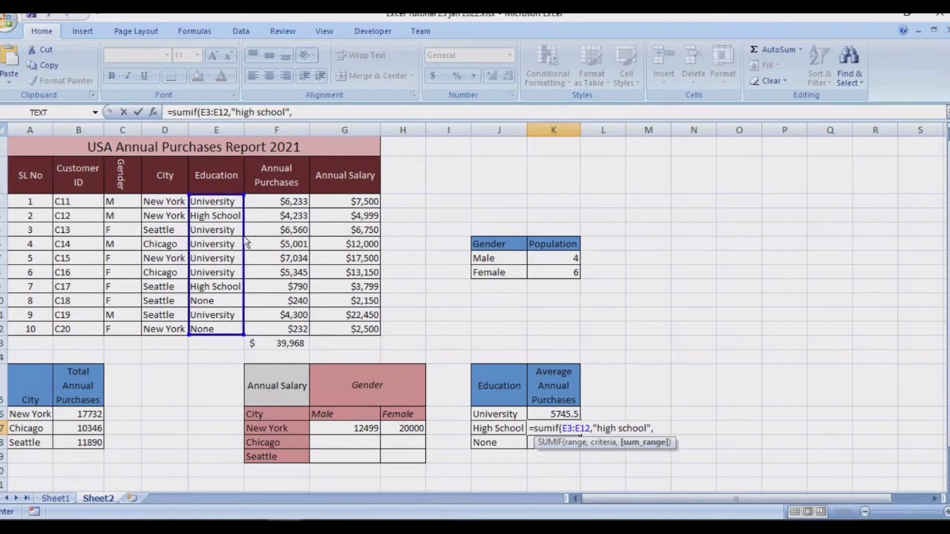
pyautogui.moveTo(281, 201); pyautogui.dragTo(284, 336)
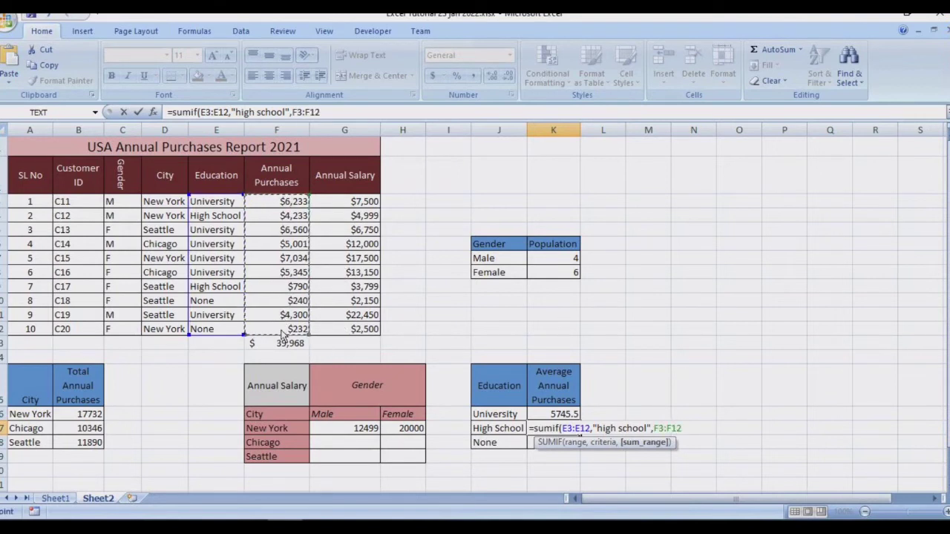
pyautogui.write(')')
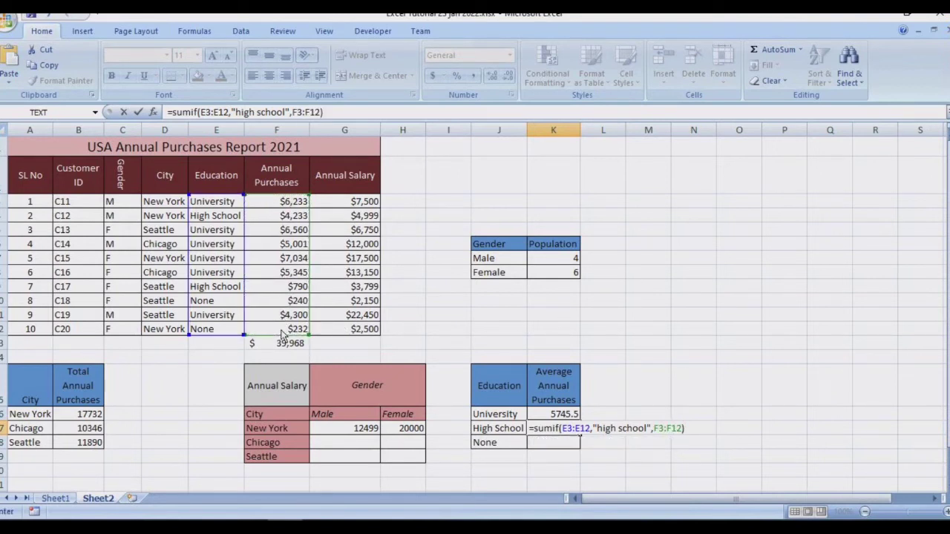
# Divide the High School sum by a COUNTIF of E3:E12 with the criterion "high school" and complete the formula in K17
pyautogui.write('/countif')
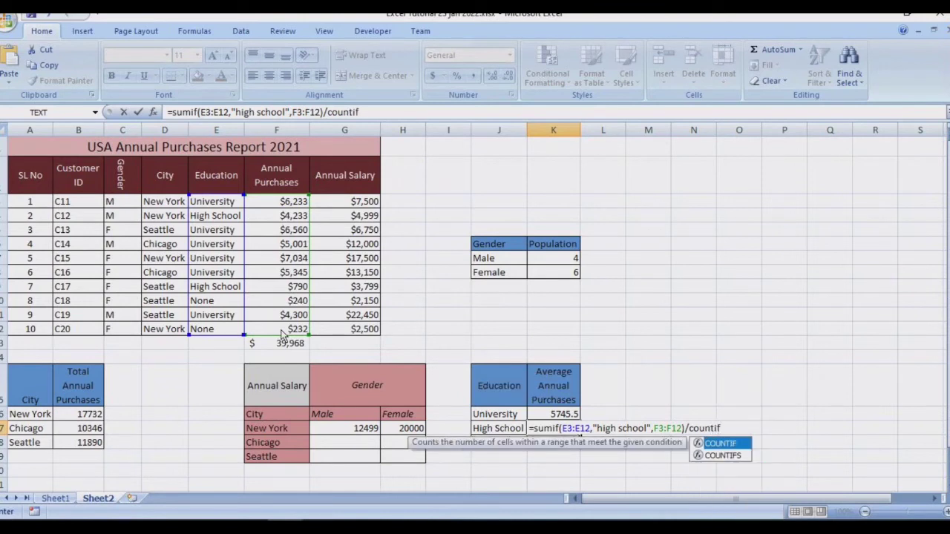
pyautogui.write('(')
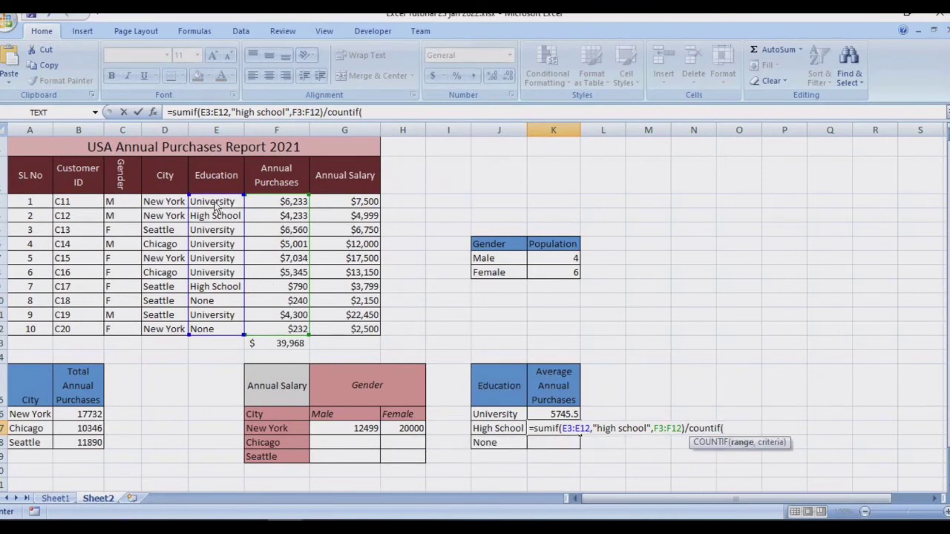
pyautogui.moveTo(214, 207); pyautogui.dragTo(224, 331)
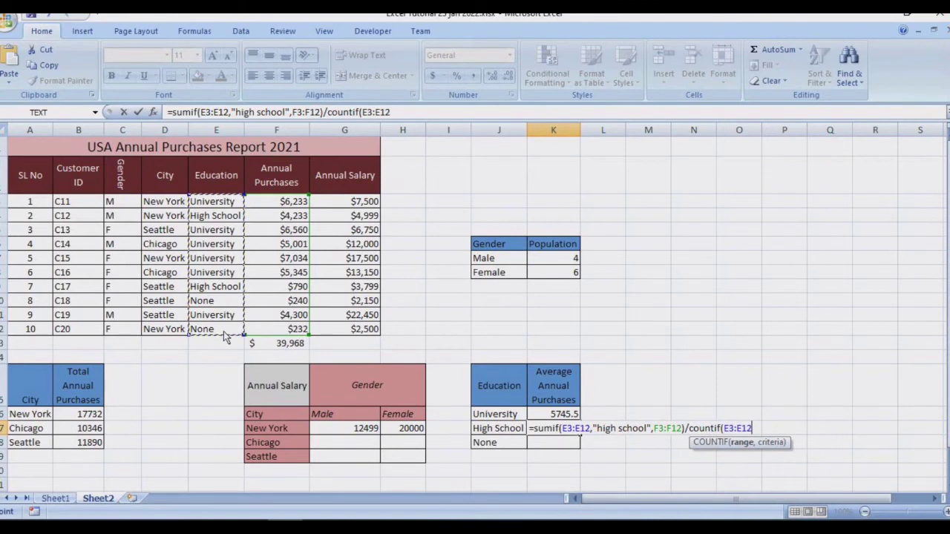
pyautogui.write(',')
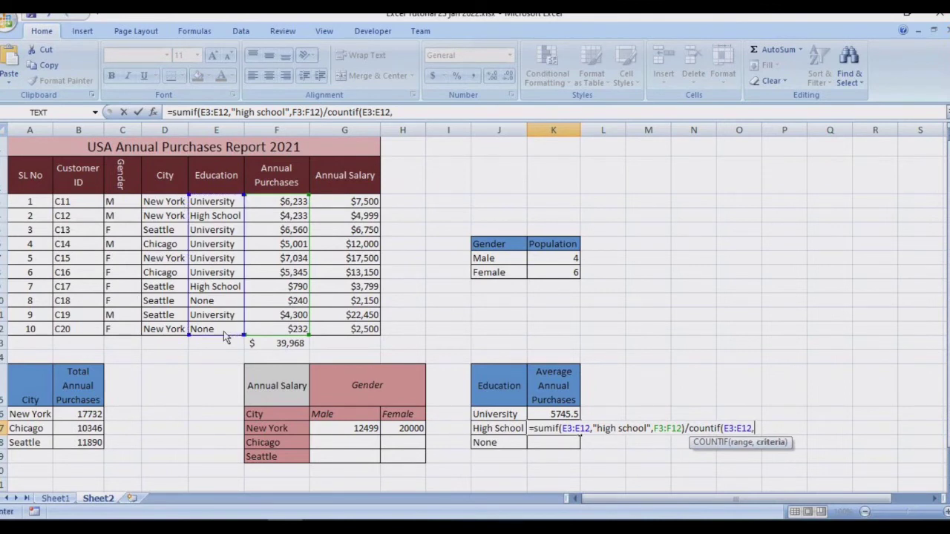
pyautogui.write('"high school')
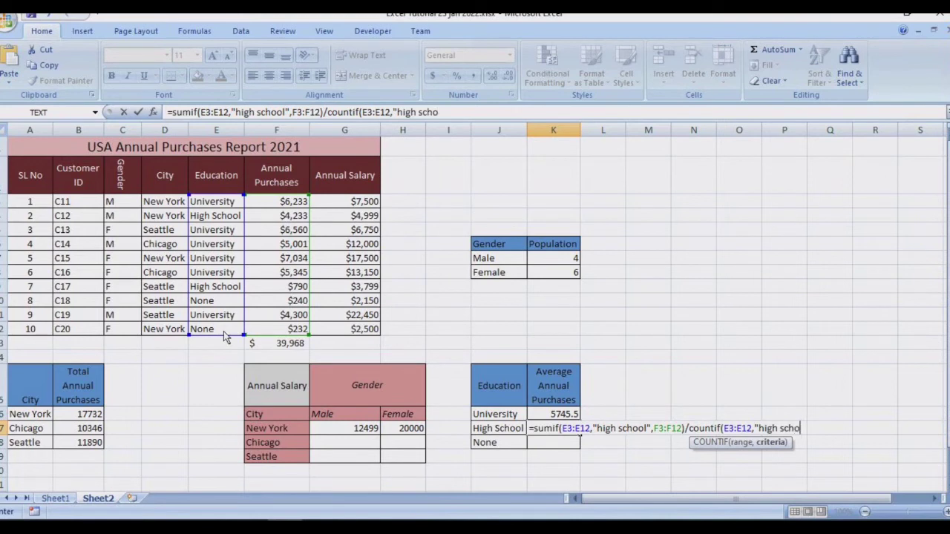
pyautogui.write('")')
pyautogui.press('Return')
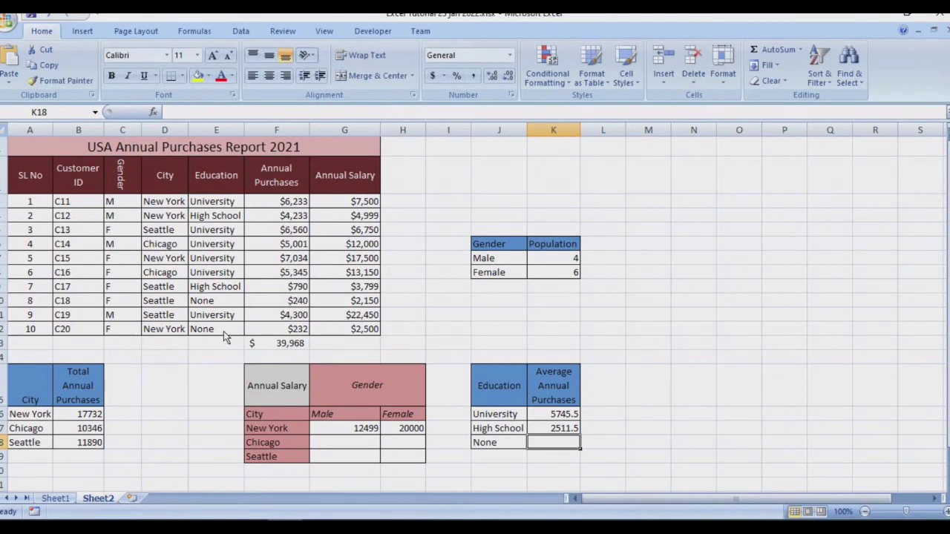
# Start a SUMIF formula in K18 for the None education row, with E3:E12 as the criteria range
pyautogui.write('=sumis')
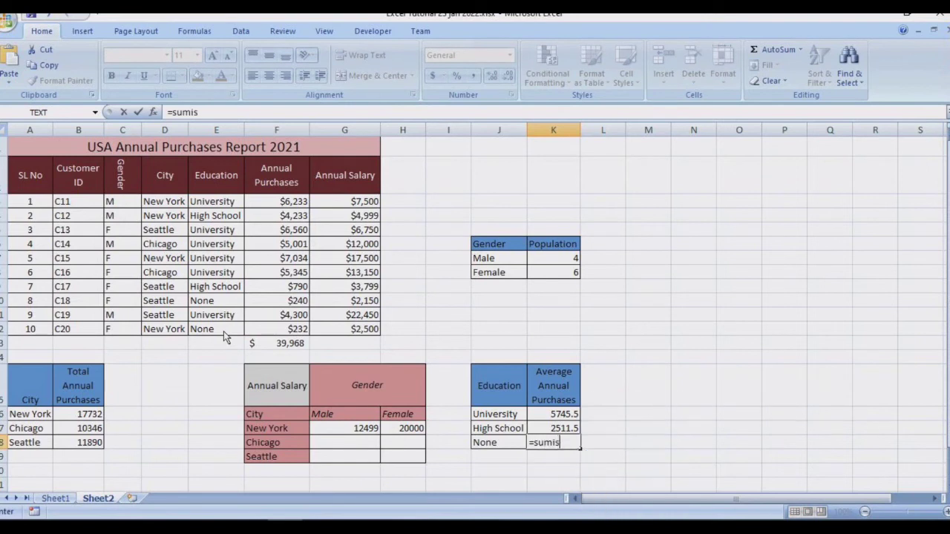
pyautogui.press('BackSpace')
pyautogui.write('f')
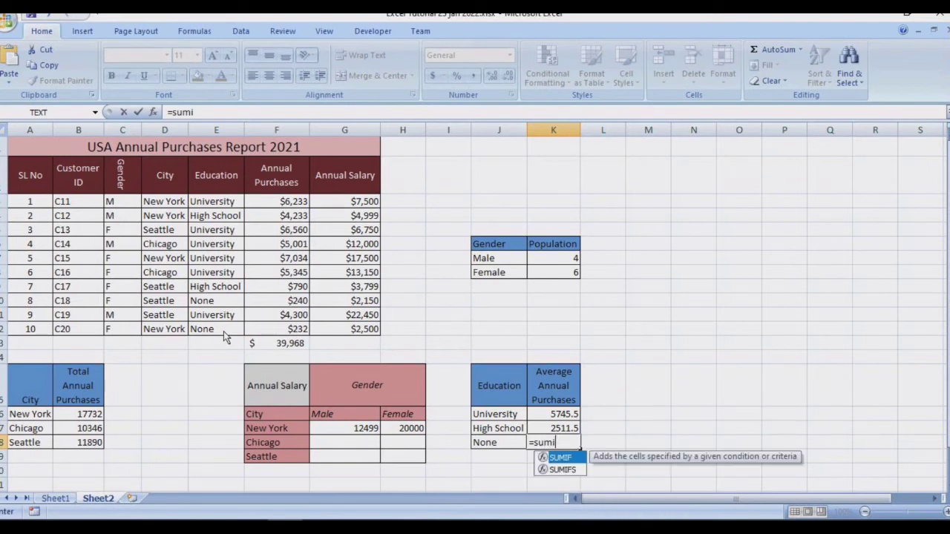
pyautogui.write('(')
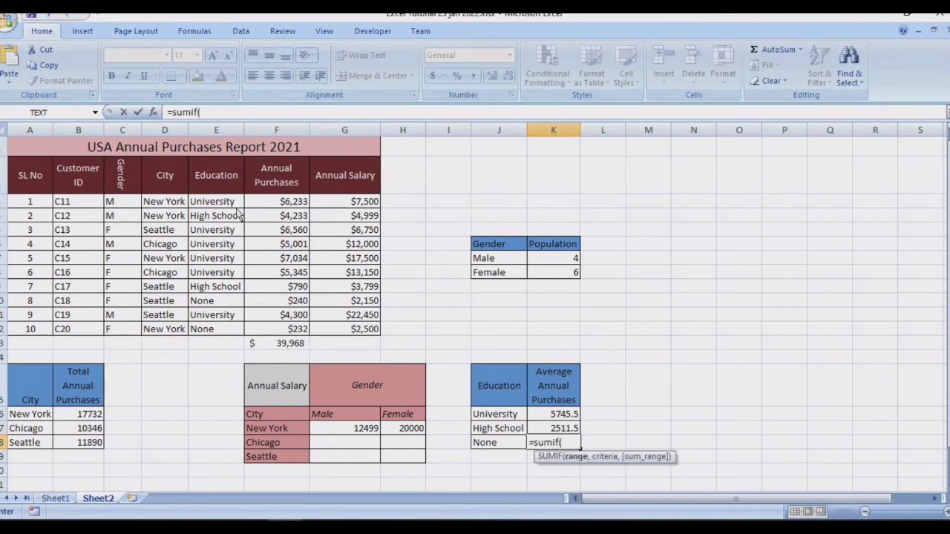
pyautogui.moveTo(217, 205); pyautogui.dragTo(232, 335)
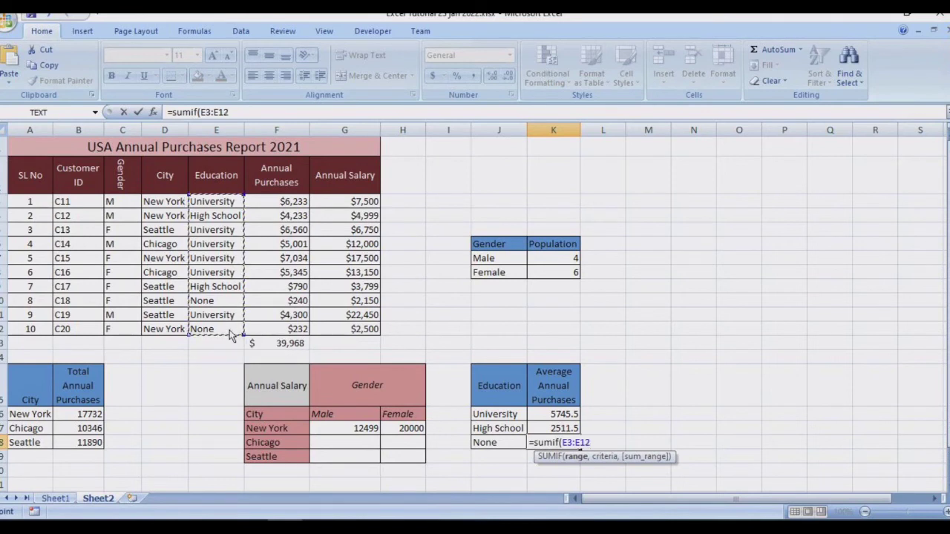
# Add the criterion "None" and the Annual Purchases sum range F3:F12, closing the SUMIF part of the K18 formula
pyautogui.write(',"None')
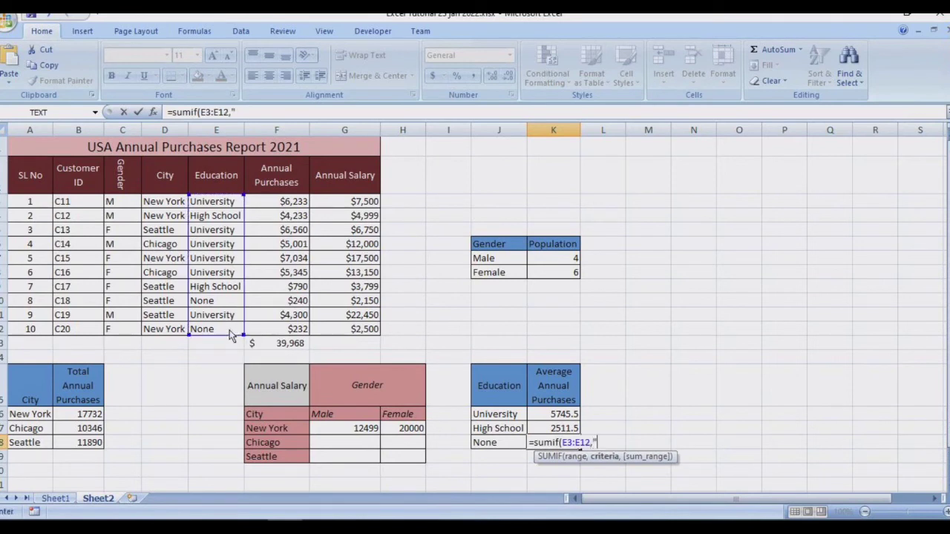
pyautogui.write('",')
pyautogui.moveTo(285, 201); pyautogui.dragTo(283, 331)
pyautogui.write(')')
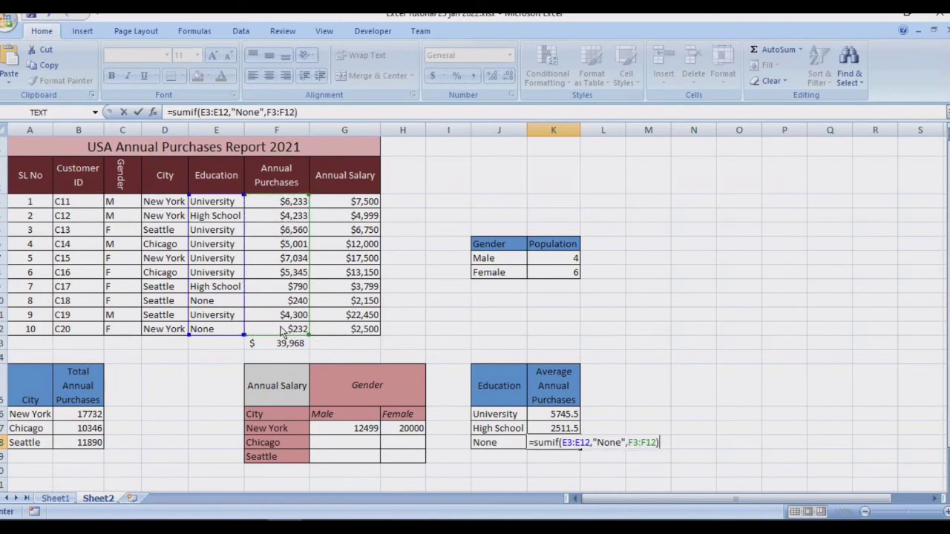
# Divide the None sum by a COUNTIF of E3:E12 with the criterion "None" and complete the formula in K18
pyautogui.write('/coun')
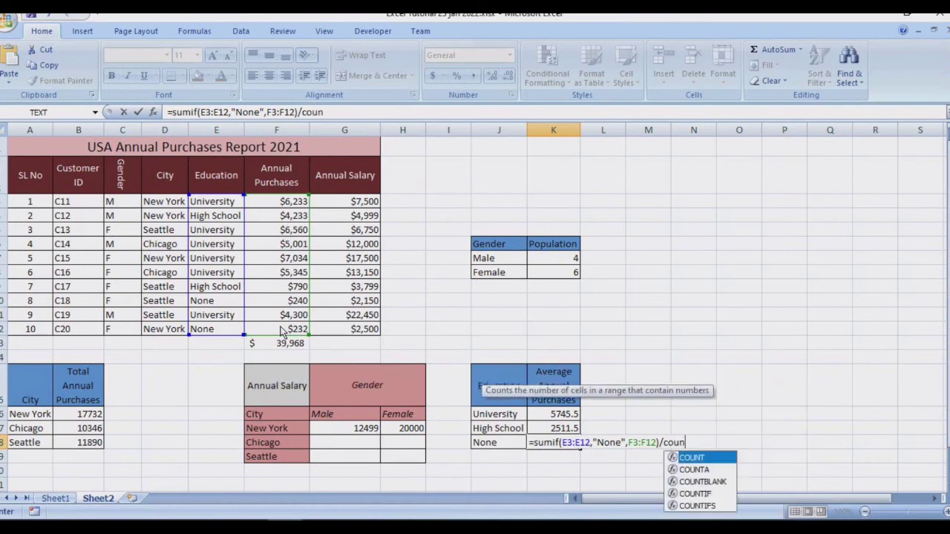
pyautogui.write('tif(')
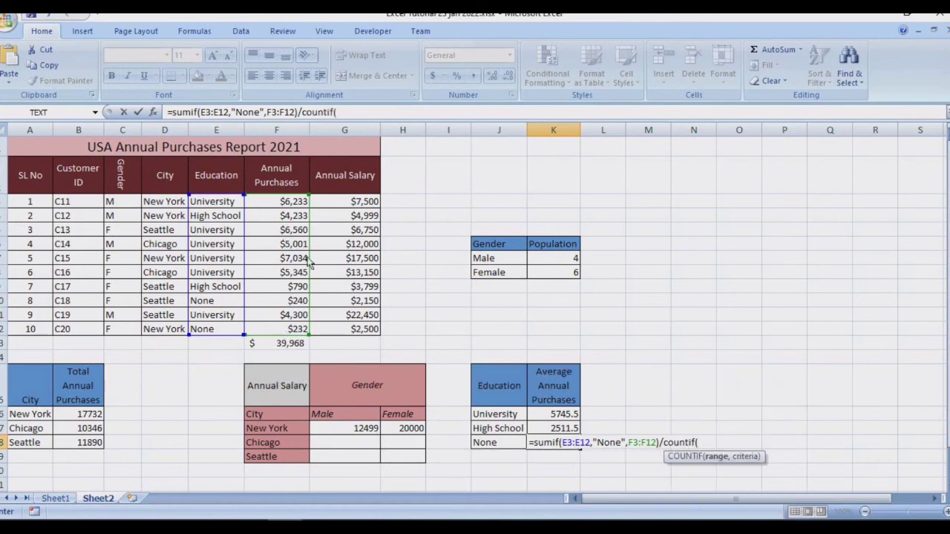
pyautogui.moveTo(229, 208); pyautogui.dragTo(230, 336)
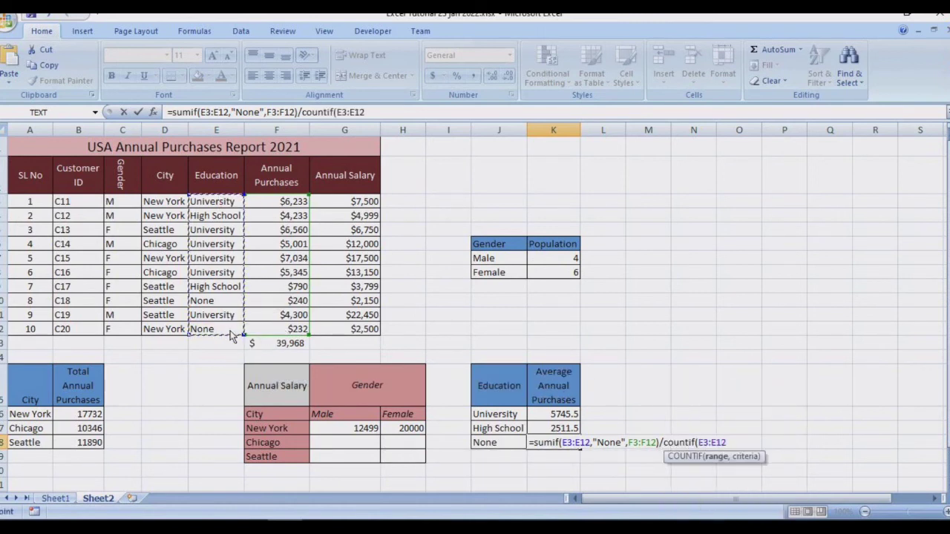
pyautogui.write(',"None"')
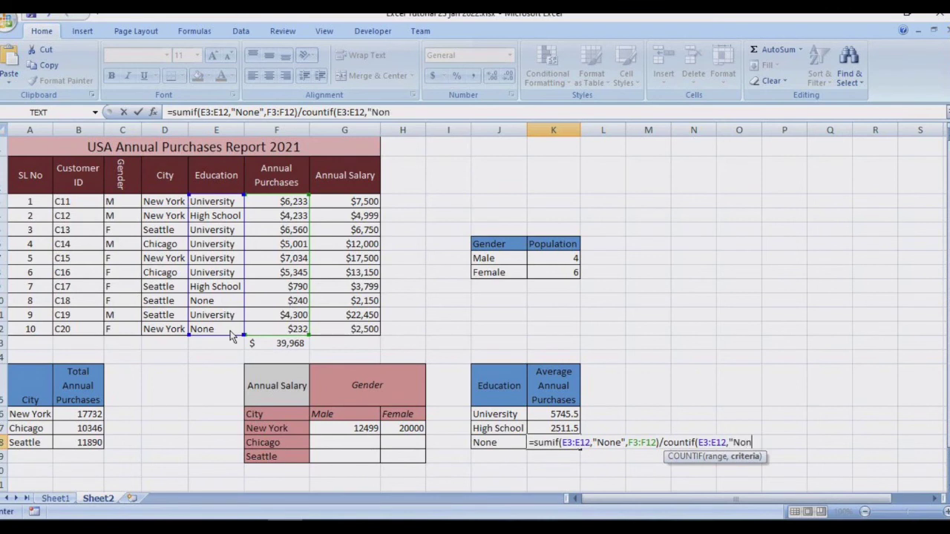
pyautogui.write(')')
pyautogui.press('Return')
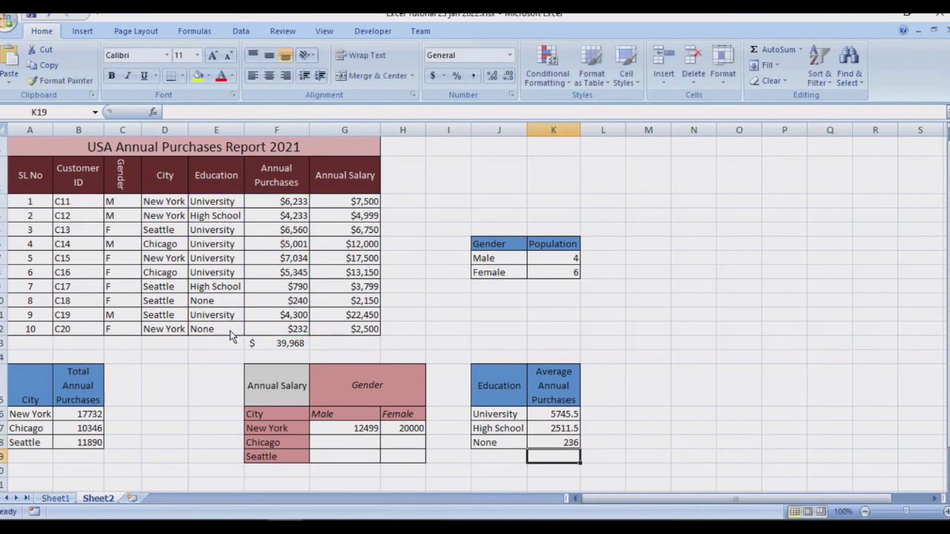
# Check the K18 average against the two None customers' Annual Purchases in F10 and F12, then clear the selection
pyautogui.press('Up')
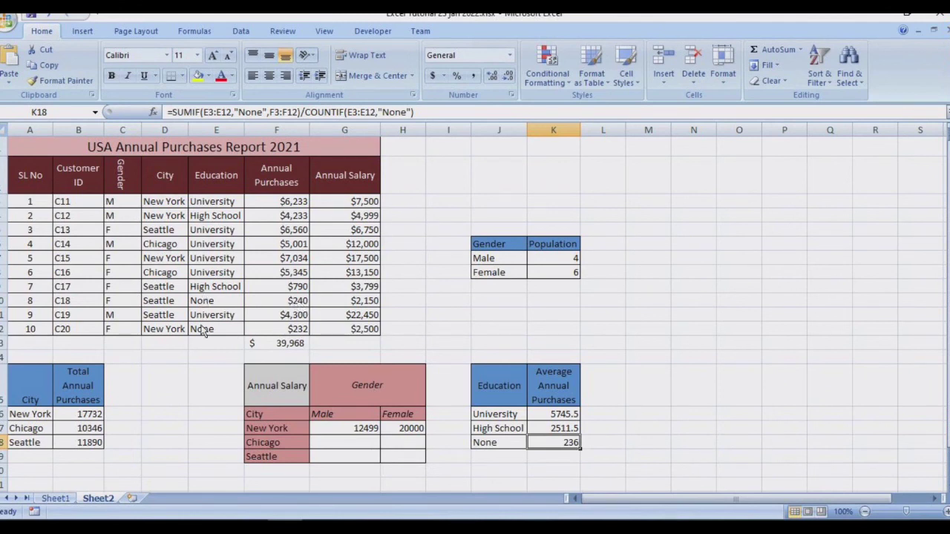
pyautogui.click(295, 306)
pyautogui.keyDown('ctrl'); pyautogui.click(290, 333); pyautogui.keyUp('ctrl')
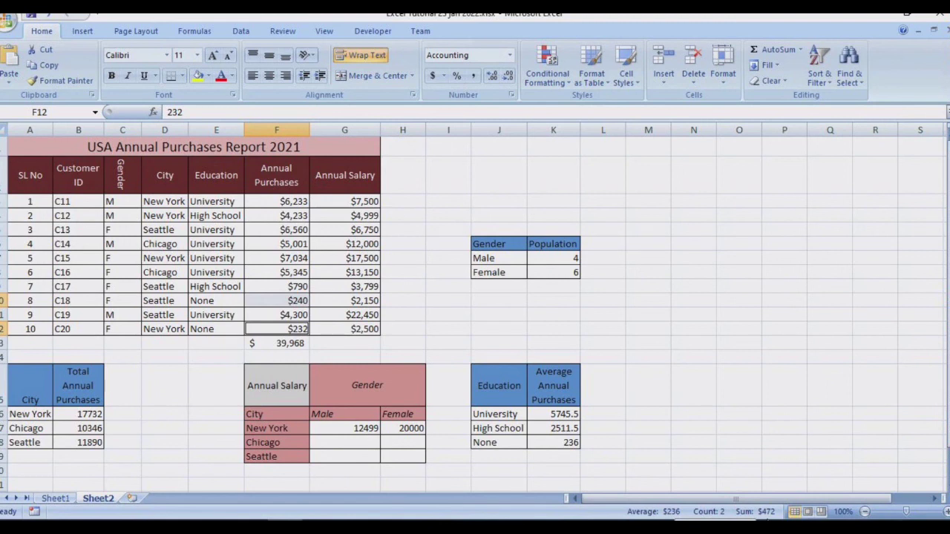
pyautogui.click(736, 392)
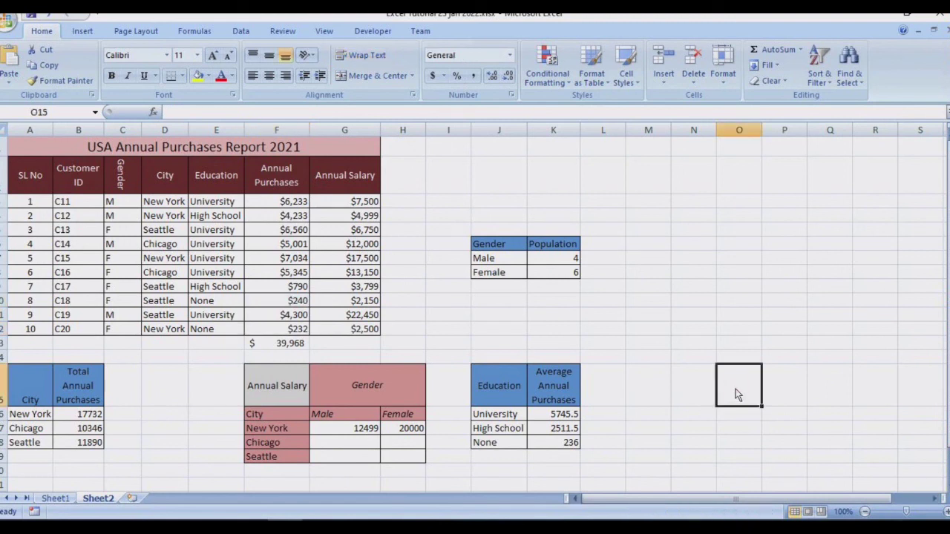